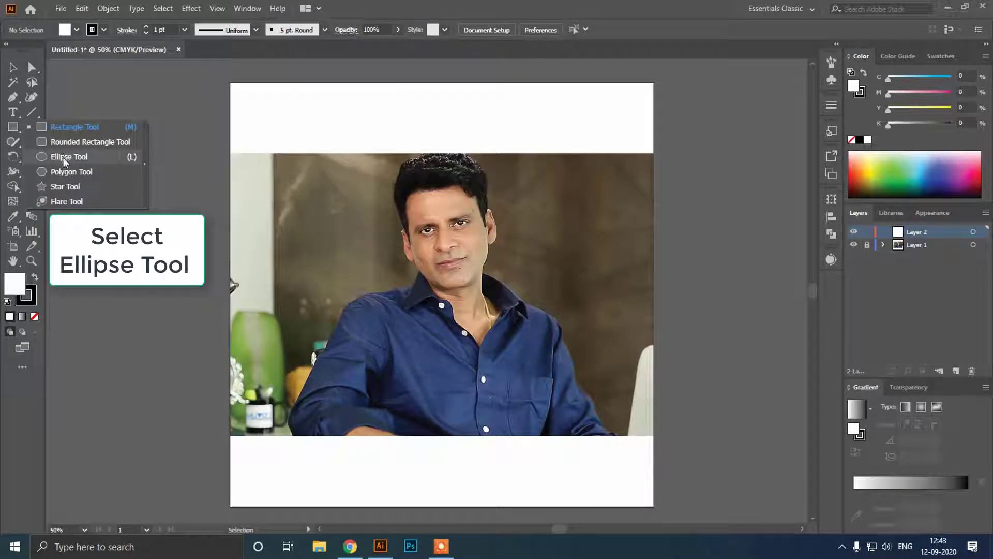
Draw a very thin horizontal ellipse about 949 px wide and 1.6 px high above the photo, with white fill and no stroke
left_click(63, 158)
left_click_drag(319, 68, 627, 127)
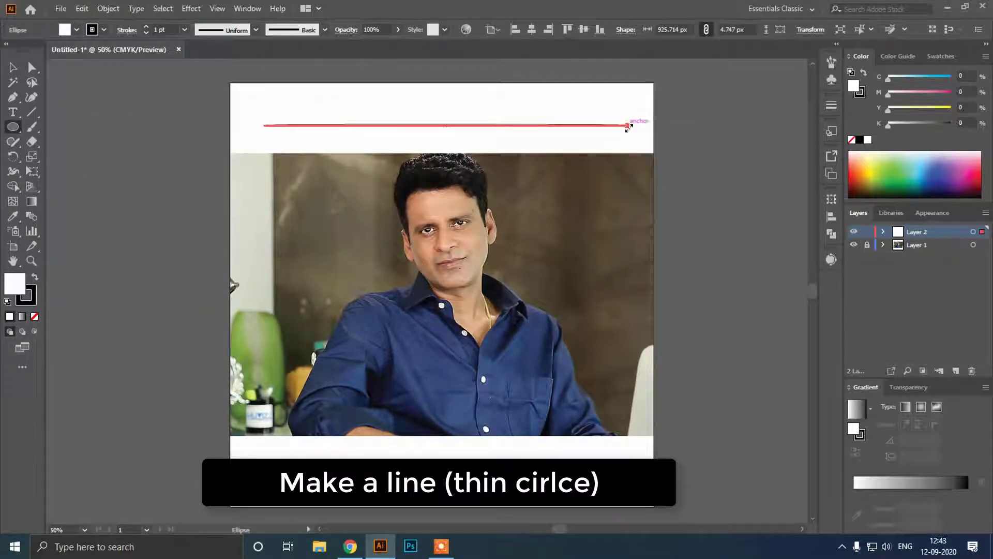
key("Delete")
left_click_drag(262, 127, 635, 129)
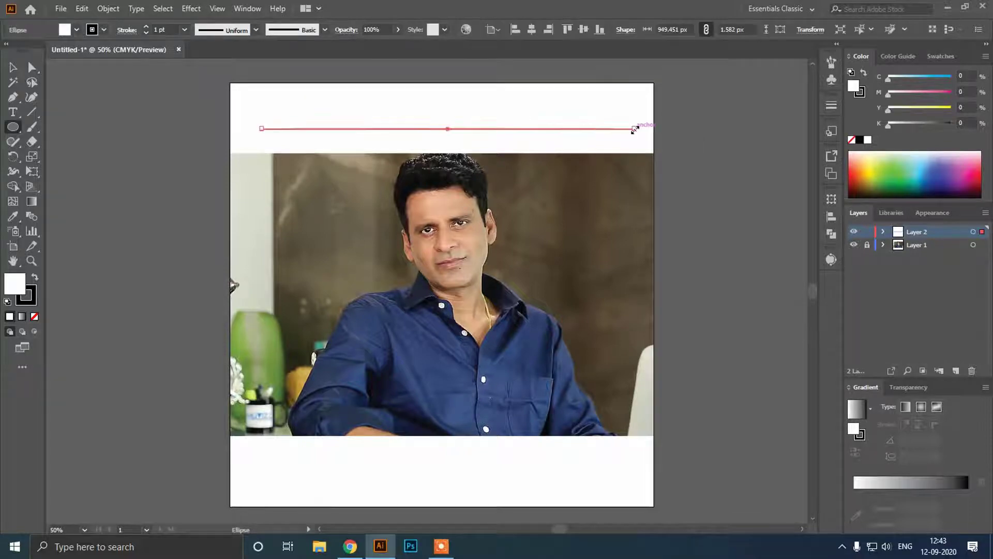
left_click(23, 295)
left_click(34, 316)
left_click(8, 282)
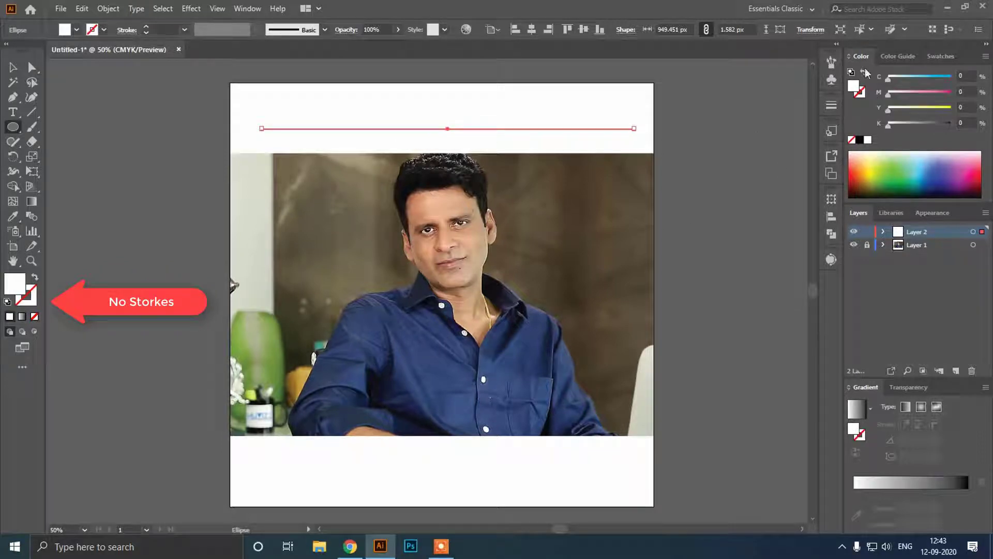
Create a new Art Brush from the thin ellipse, using the Hue Shift colorization method
left_click(830, 67)
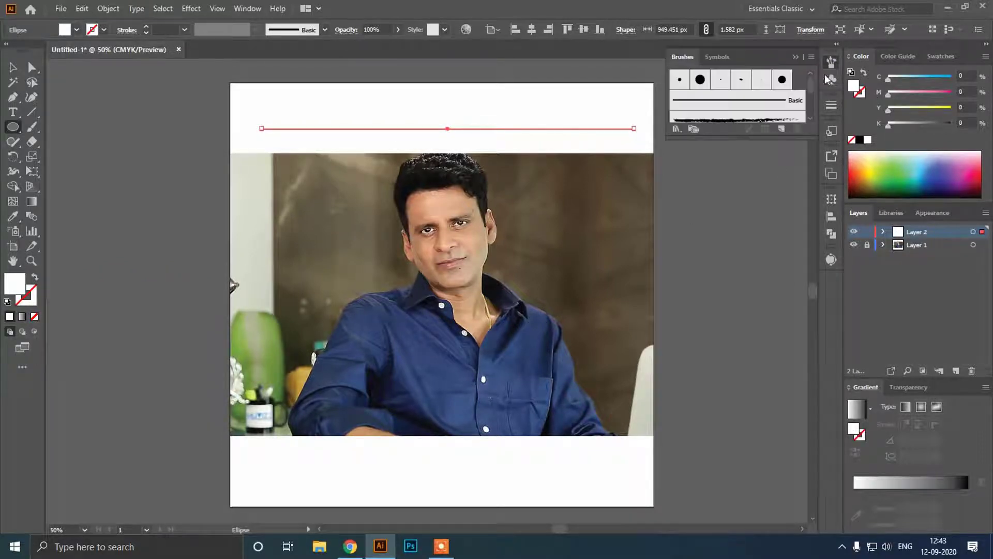
left_click(780, 129)
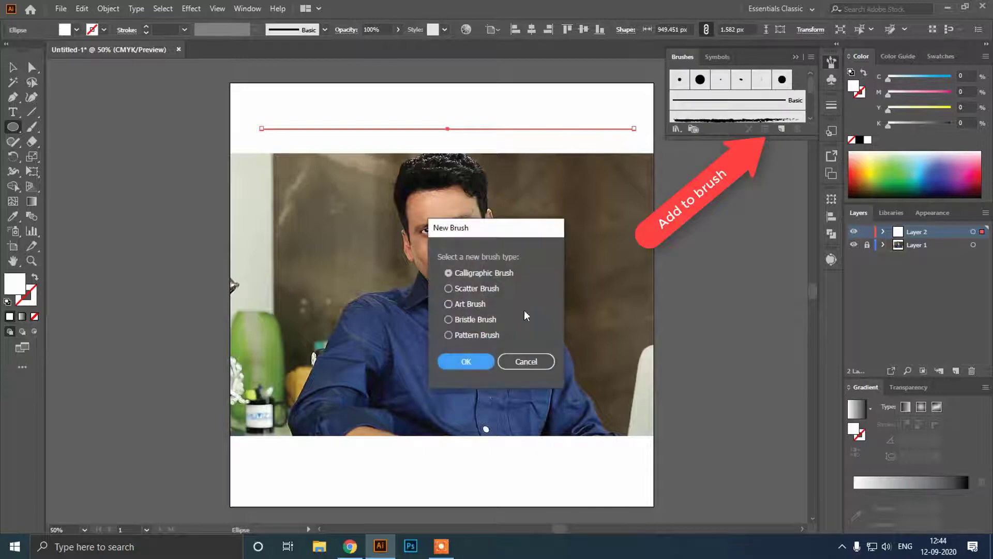
left_click(451, 304)
left_click(471, 364)
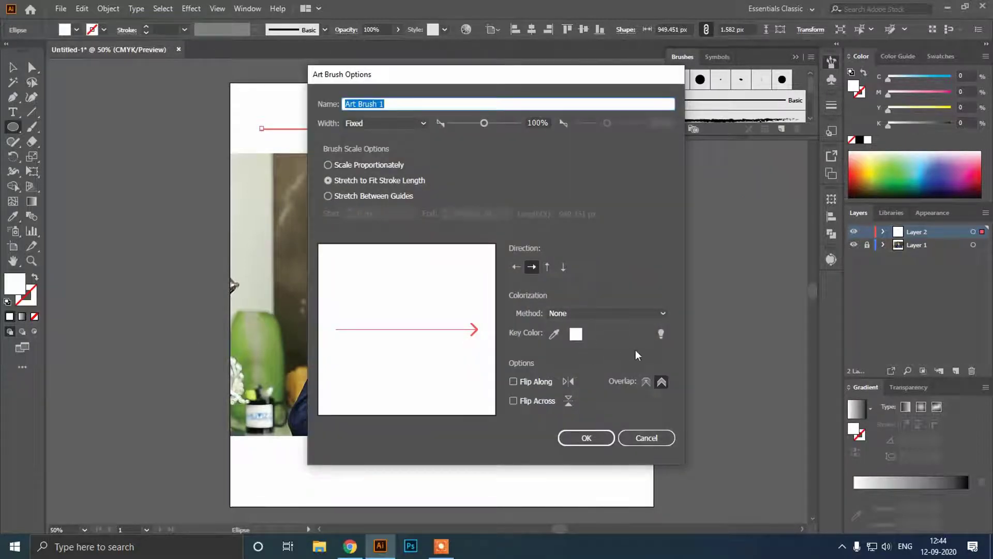
left_click(661, 331)
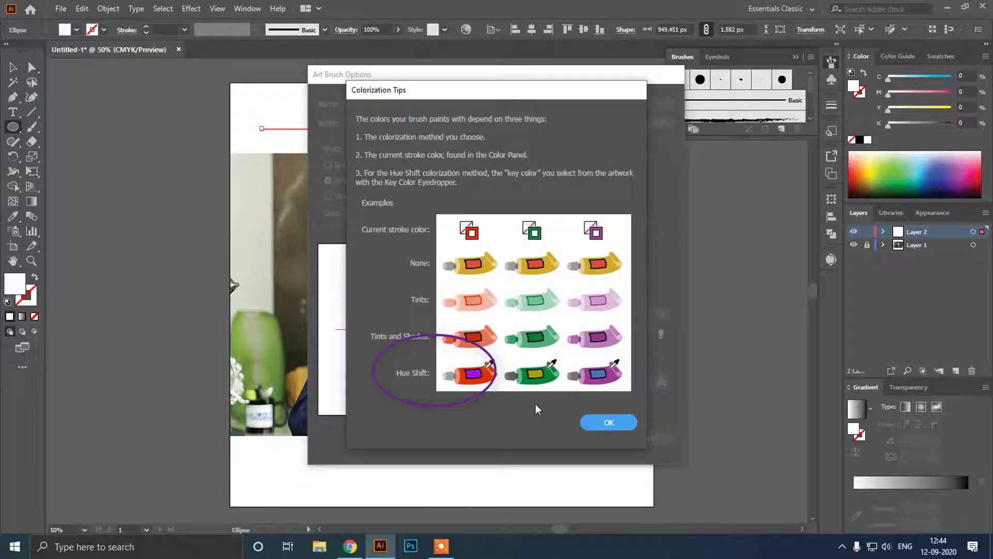
left_click(608, 424)
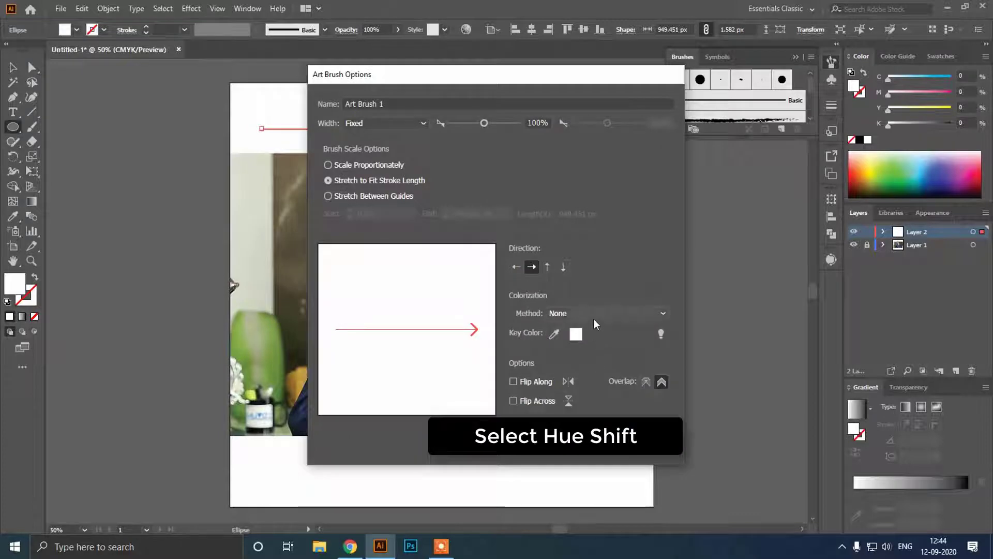
left_click(650, 313)
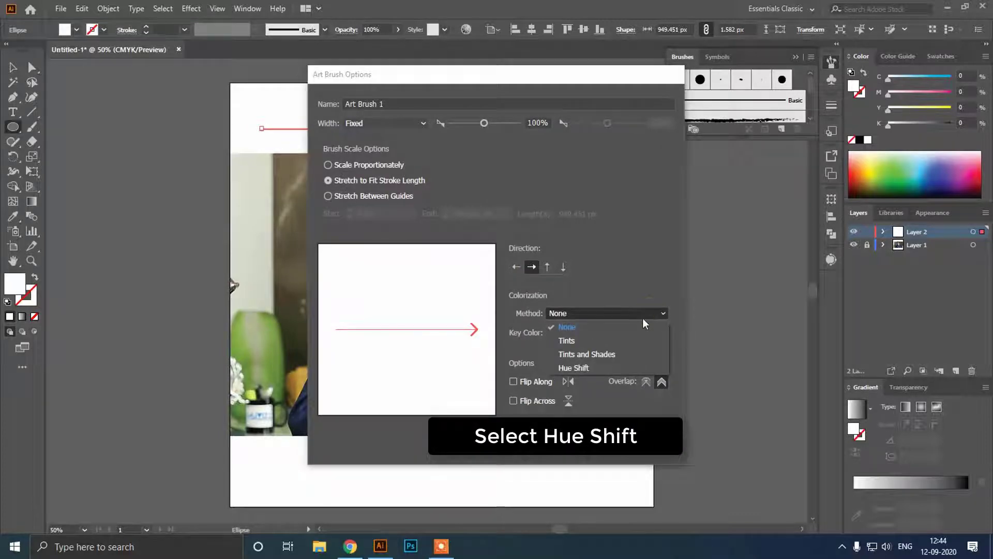
left_click(606, 364)
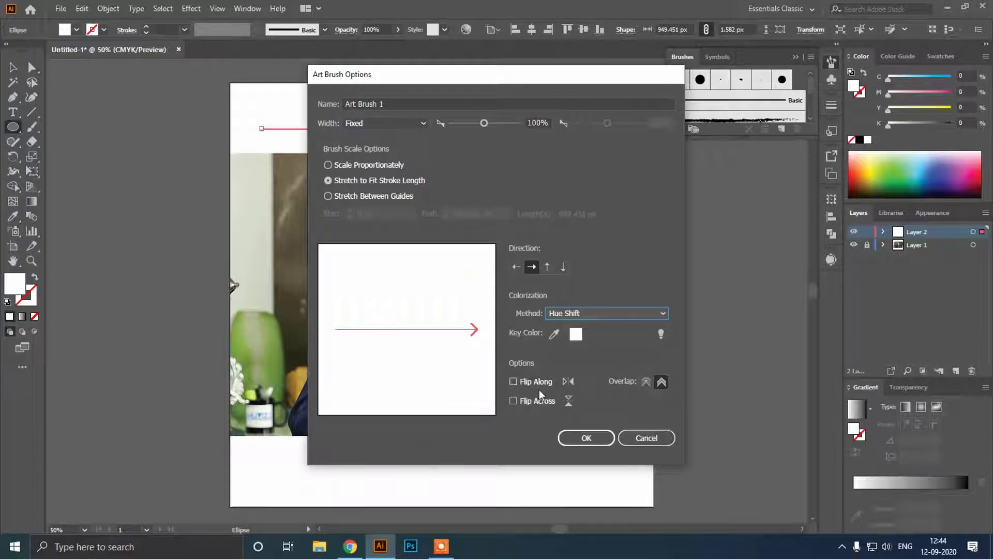
left_click(587, 438)
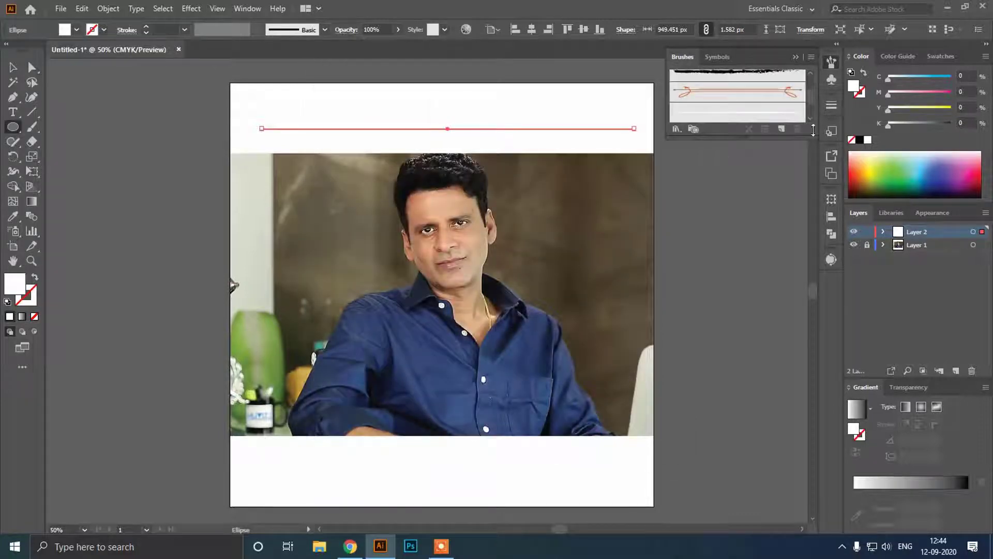
left_click(795, 57)
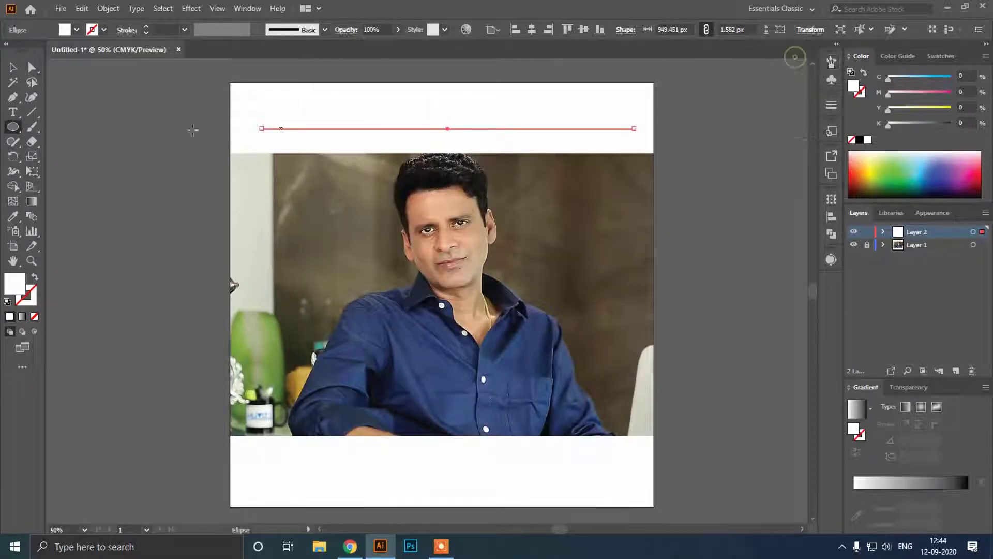
Set the stroke to black and paint a few test strokes with the Paintbrush in the white area above the photo
key("b")
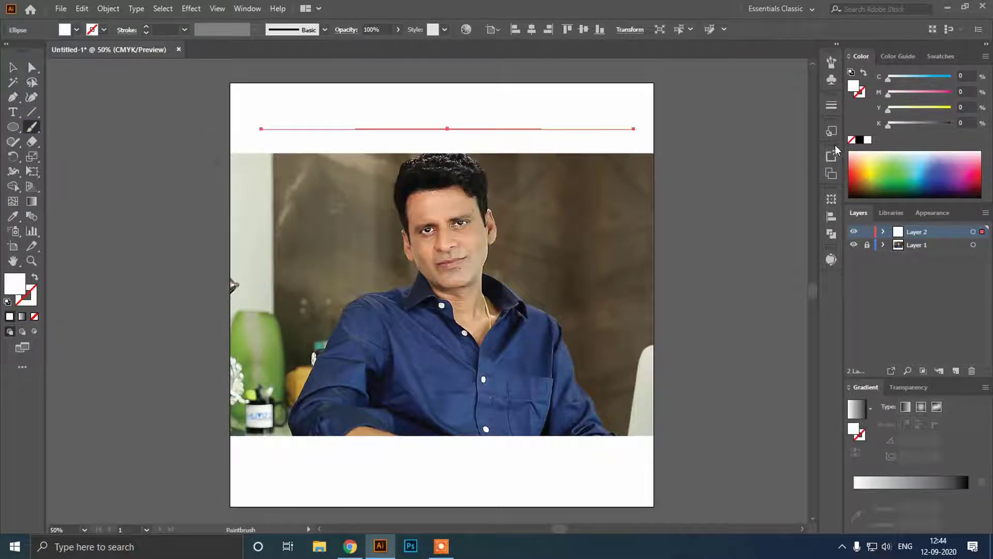
left_click(859, 140)
left_click_drag(383, 103, 382, 101)
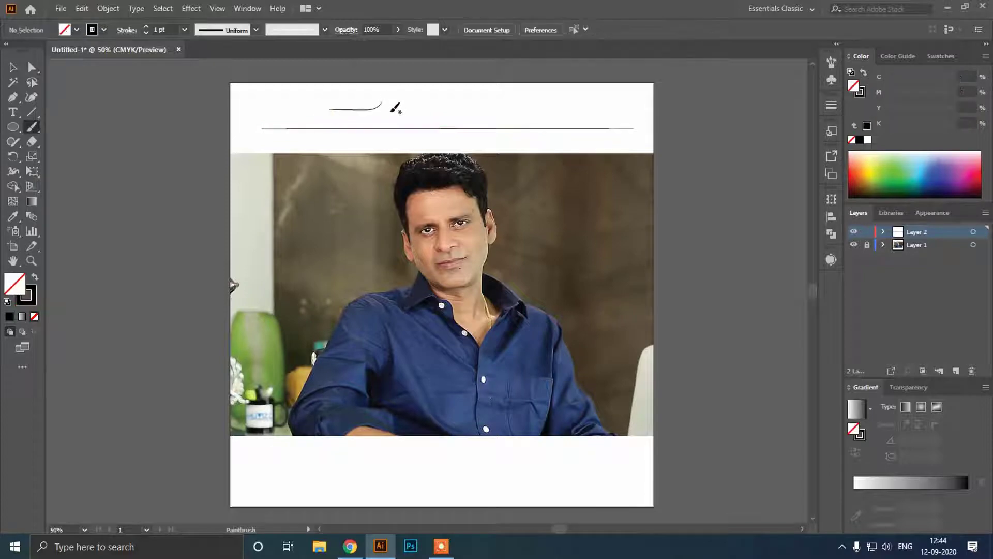
scroll(368, 112, "up", 4)
left_click_drag(269, 212, 434, 213)
Paint more test strokes above the photo with the new brush, using green and blue stroke colors
left_click(938, 171)
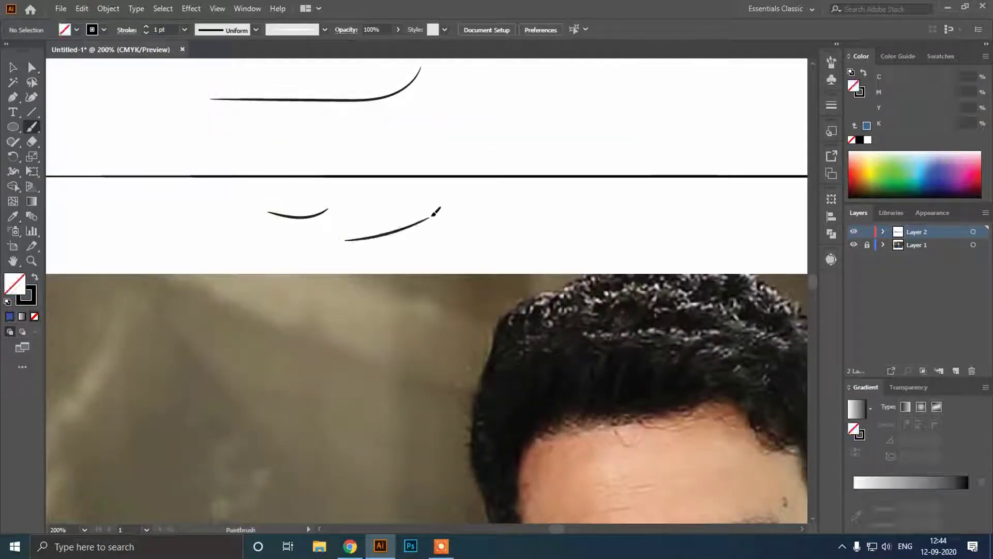
left_click(25, 296)
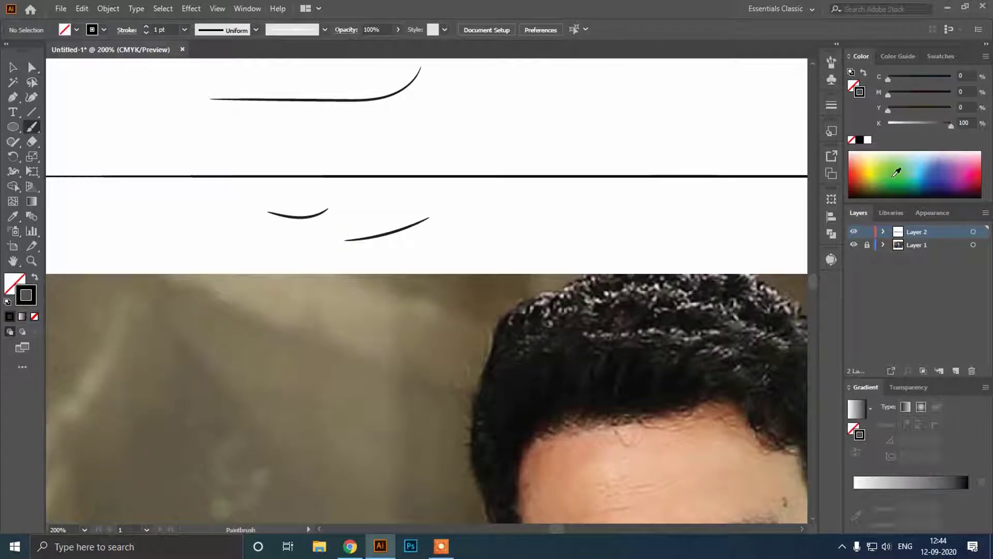
left_click(890, 176)
mouse_move(435, 217)
left_mouse_down()
mouse_move(511, 190)
mouse_move(549, 210)
mouse_move(448, 234)
left_mouse_up()
left_click(943, 171)
left_click(941, 172)
key("ctrl+minus")
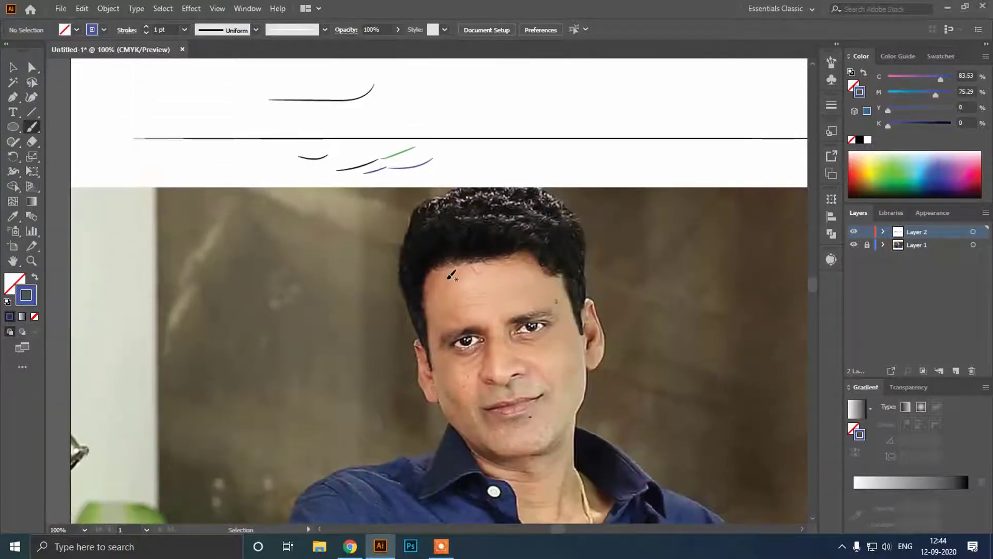
Set the stroke back to black and outline the outer edge of the ear on the right of the face down to its lobe
left_click(859, 139)
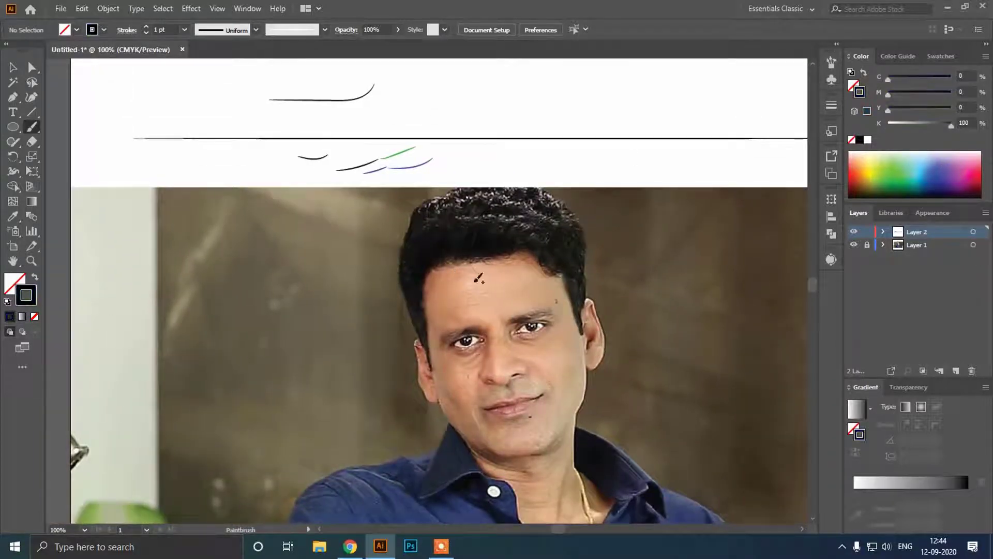
scroll(457, 314, "down", 5)
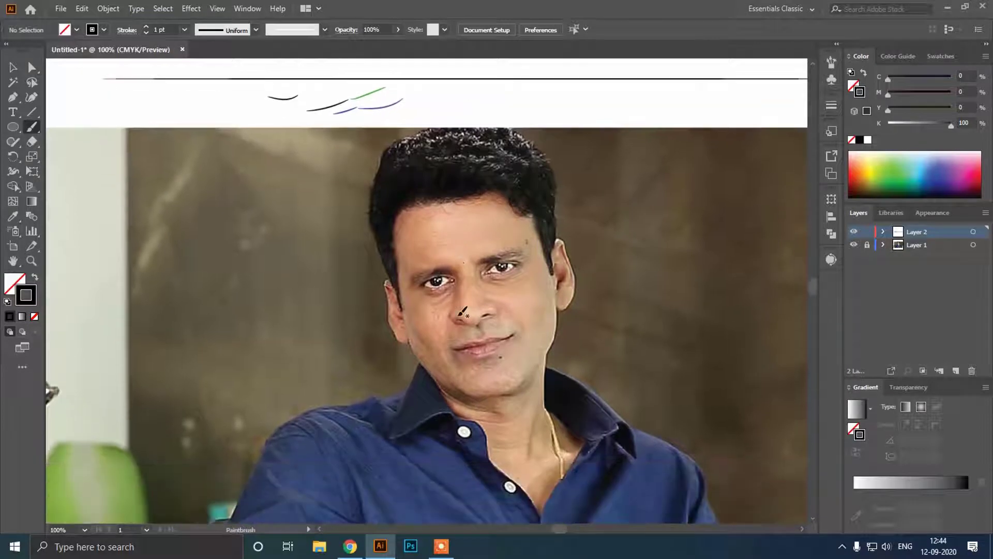
scroll(540, 164, "up", 3)
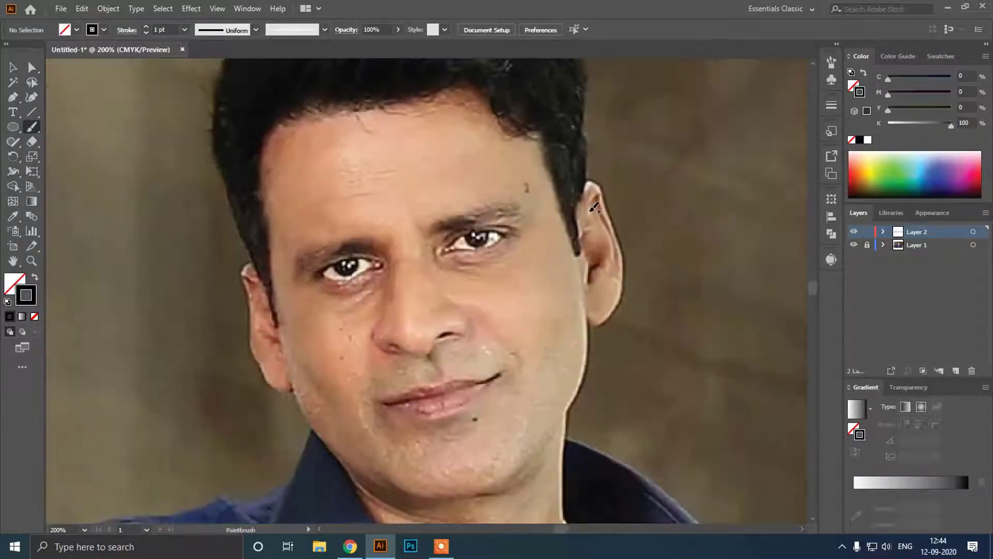
scroll(591, 204, "up", 3)
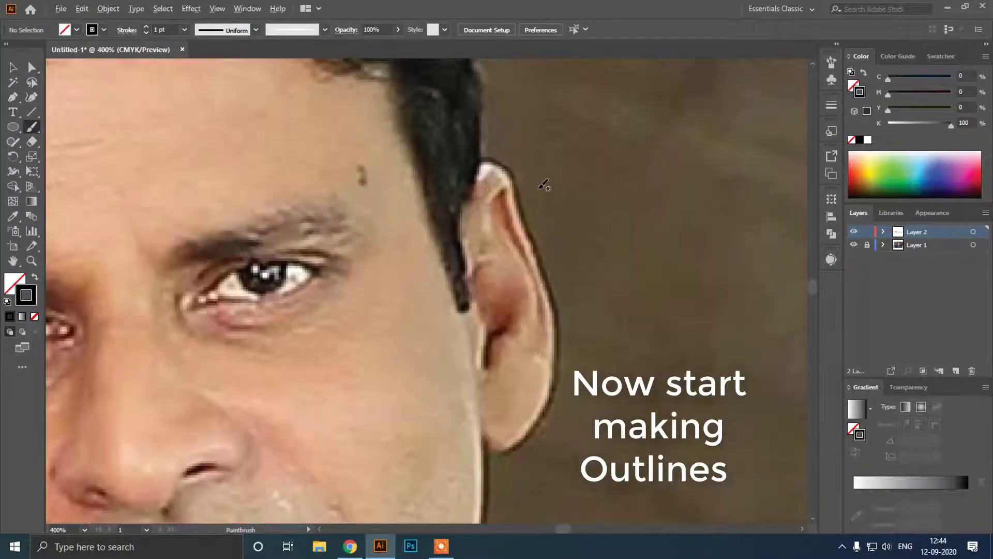
mouse_move(482, 177)
left_mouse_down()
mouse_move(487, 159)
mouse_move(509, 163)
mouse_move(528, 222)
left_mouse_up()
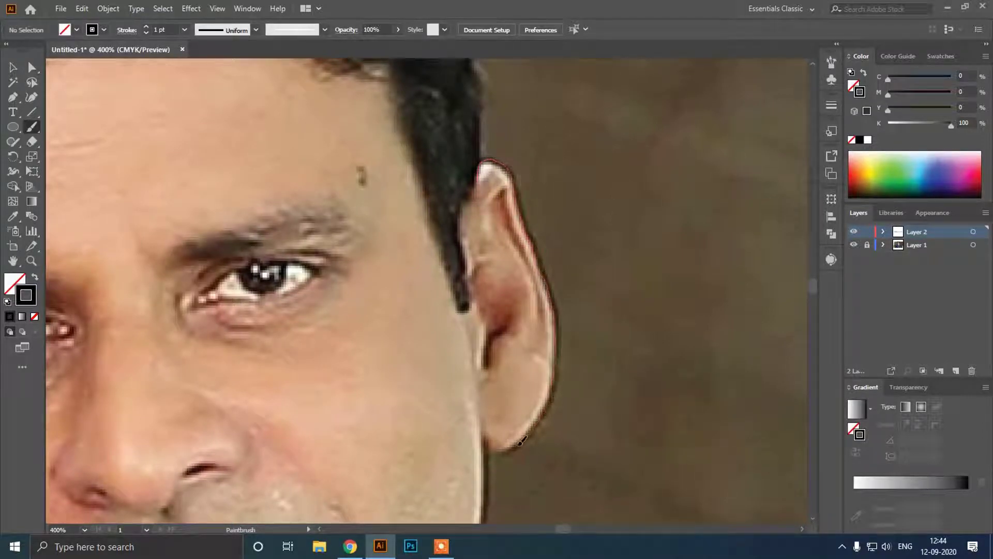
left_click_drag(484, 433, 486, 437)
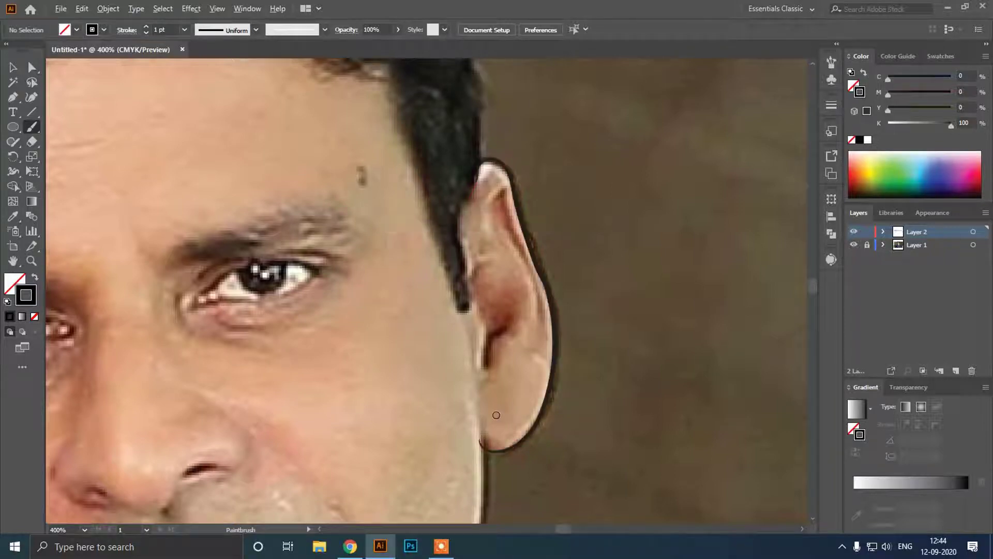
Paint the inner fold lines of the right-hand ear and the edge where it meets the face
scroll(499, 414, "down", 1)
scroll(499, 243, "up", 3)
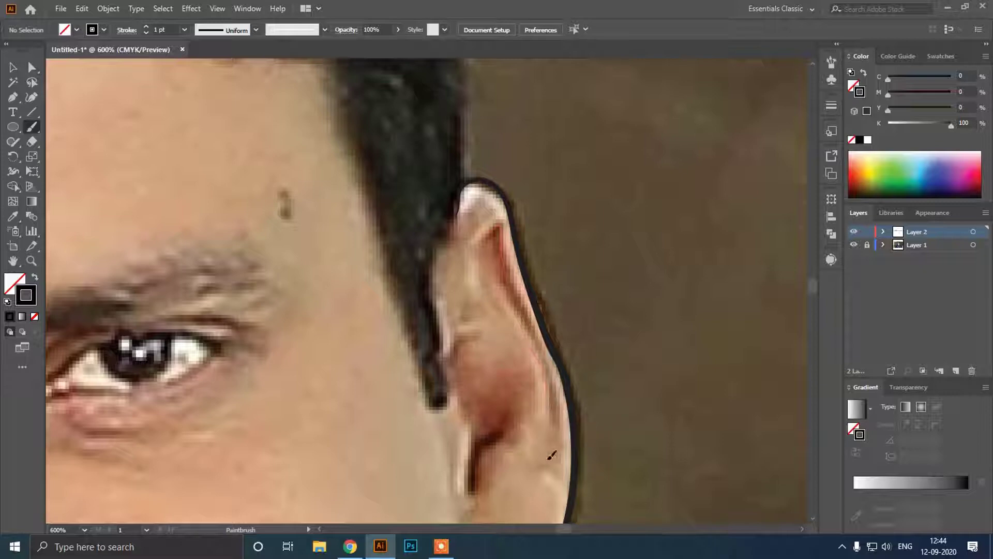
left_click_drag(552, 455, 468, 250)
left_click_drag(454, 370, 472, 329)
scroll(466, 332, "down", 1)
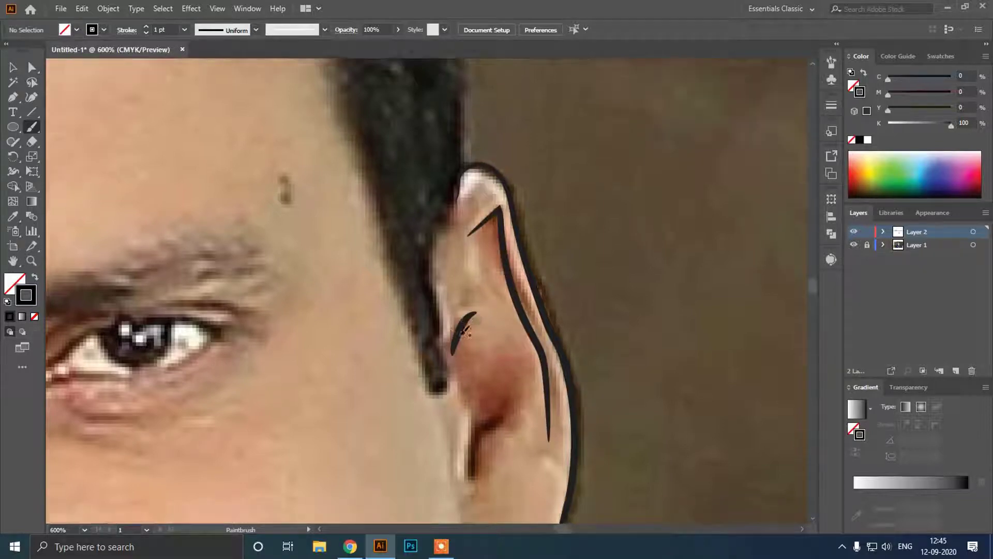
scroll(465, 333, "down", 3)
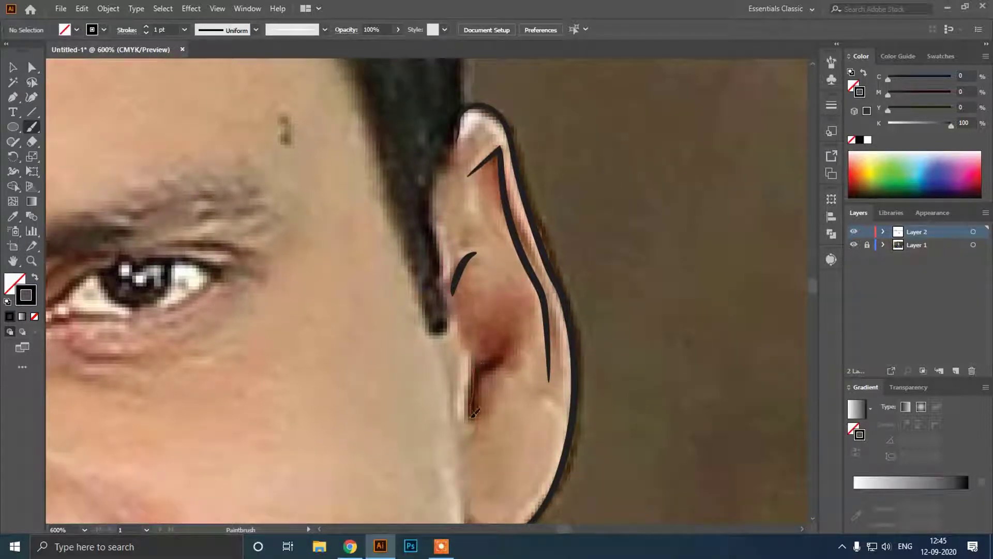
left_click_drag(474, 418, 471, 427)
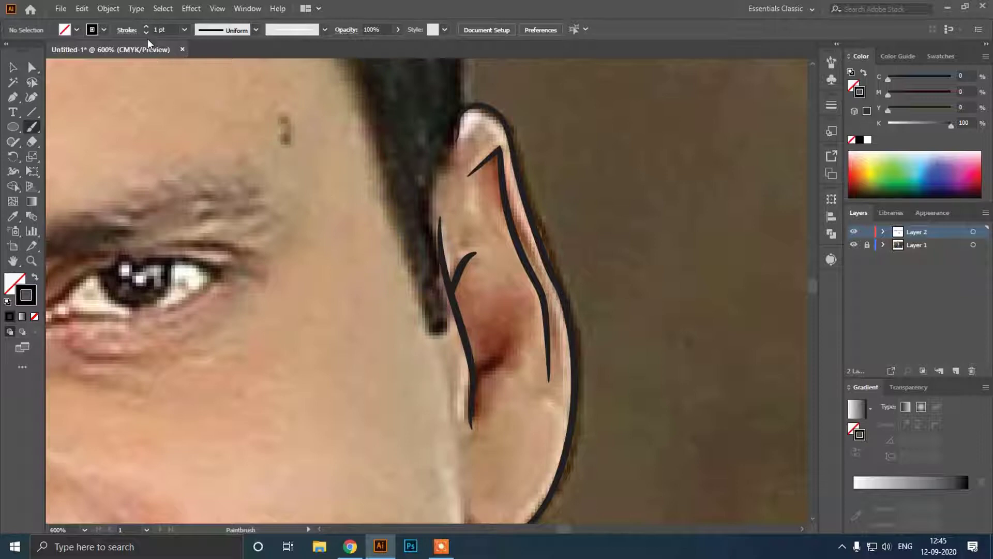
Outline the upper tip of the ear on the left of the face and its inner edge along the sideburn
scroll(377, 260, "down", 2)
scroll(316, 347, "left", 5)
scroll(222, 303, "down", 4)
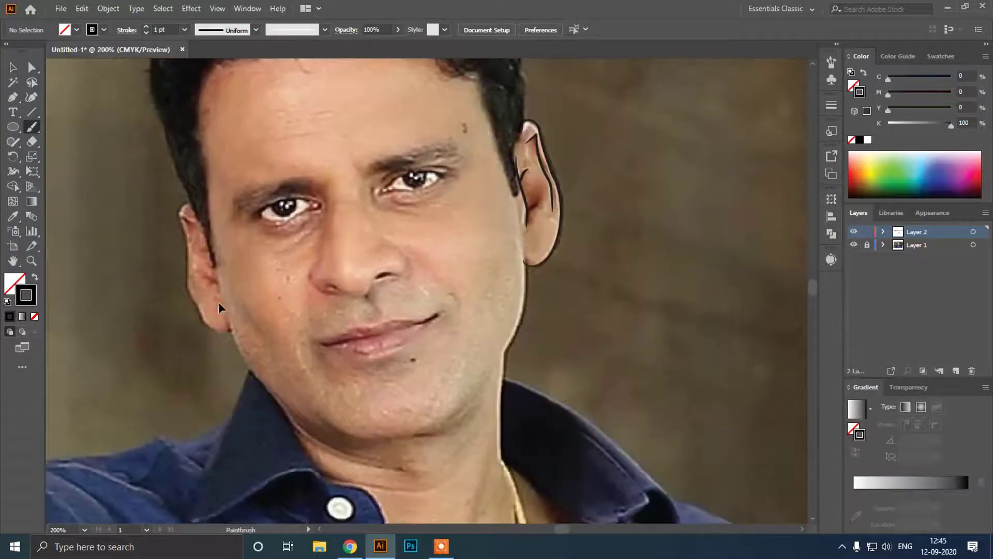
scroll(202, 264, "left", 1)
scroll(200, 262, "up", 2)
left_click_drag(254, 208, 230, 226)
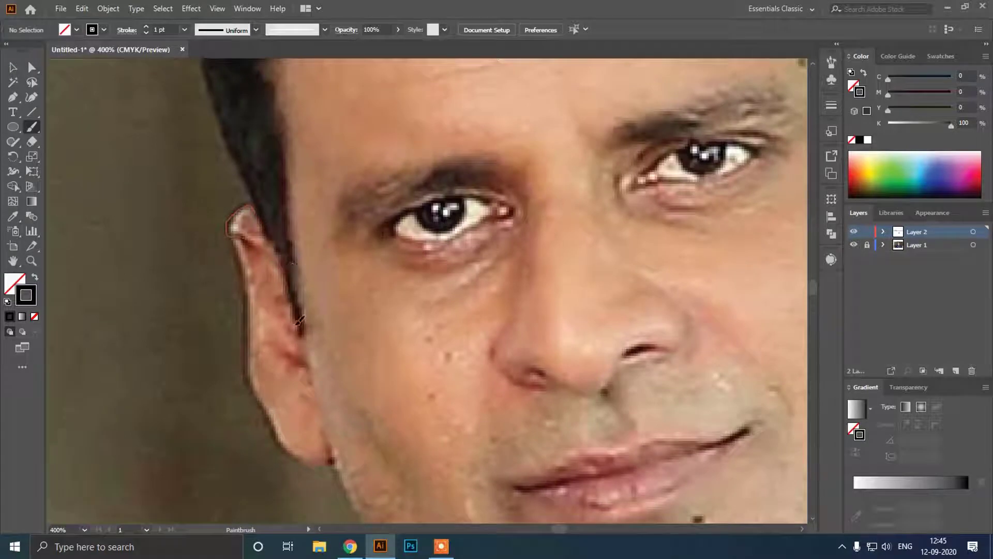
left_click_drag(299, 321, 300, 321)
scroll(230, 241, "down", 4)
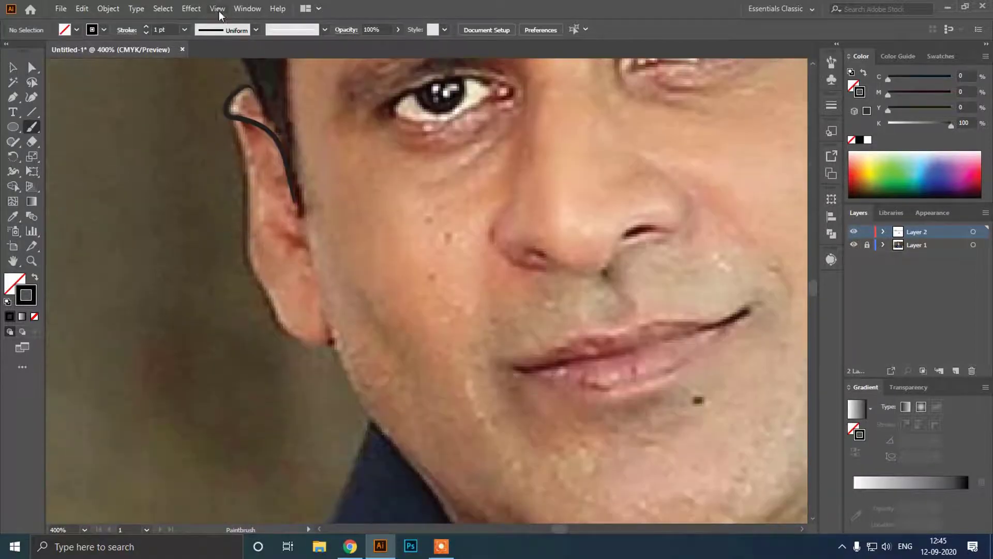
Apply the elliptical variable width profile to the brush stroke and outline the left-hand ear's outer edge, lobe and inner fold
left_click(254, 30)
left_click(220, 75)
mouse_move(281, 321)
left_mouse_down()
mouse_move(299, 342)
mouse_move(340, 342)
left_mouse_up()
scroll(338, 334, "down", 3)
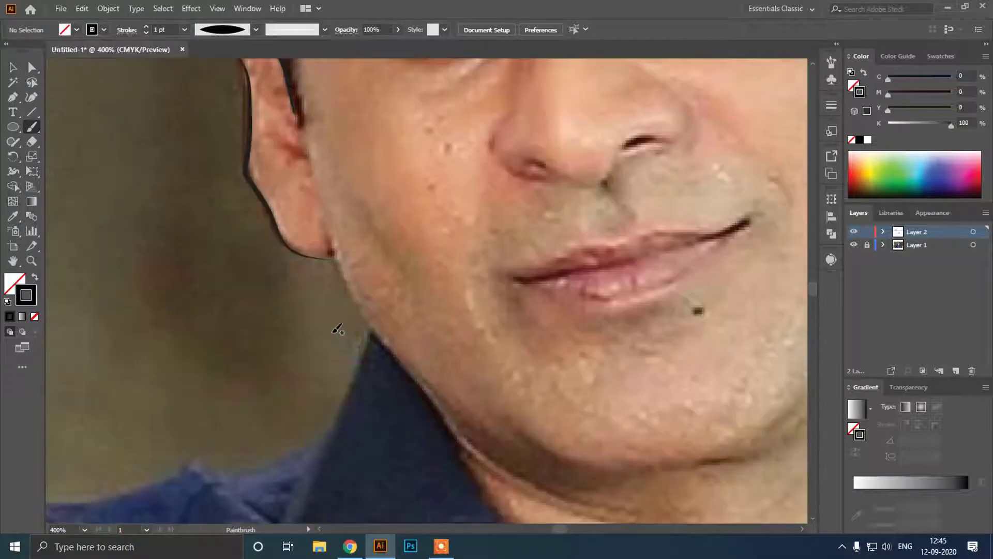
scroll(277, 137, "up", 3)
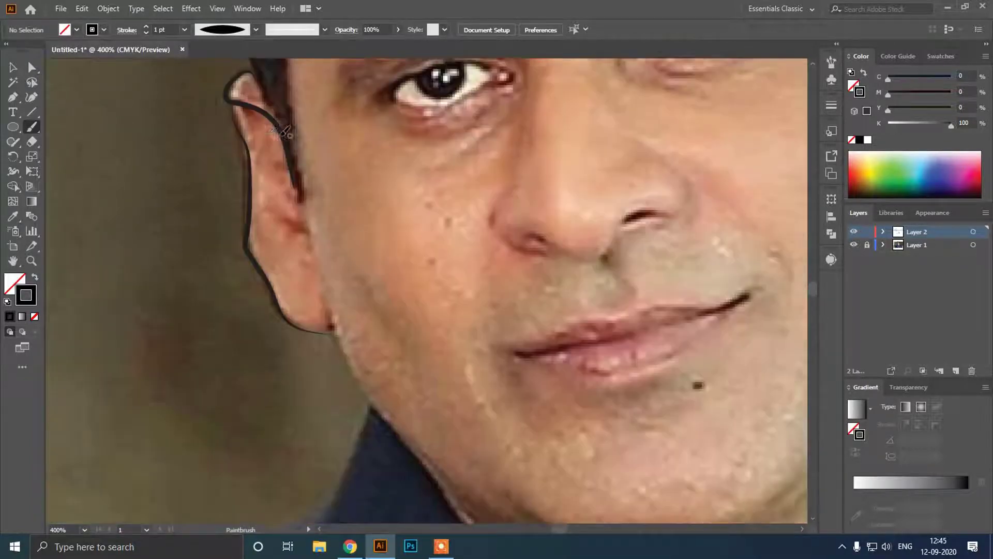
scroll(306, 247, "down", 2)
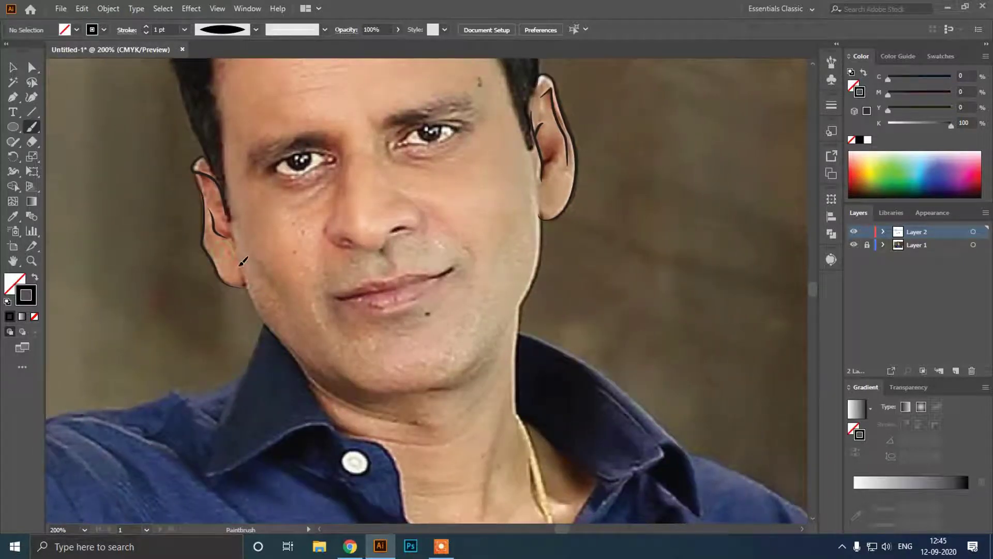
Outline the jawline from the left-hand ear lobe down to beneath the chin
scroll(235, 230, "down", 2)
scroll(227, 220, "right", 1)
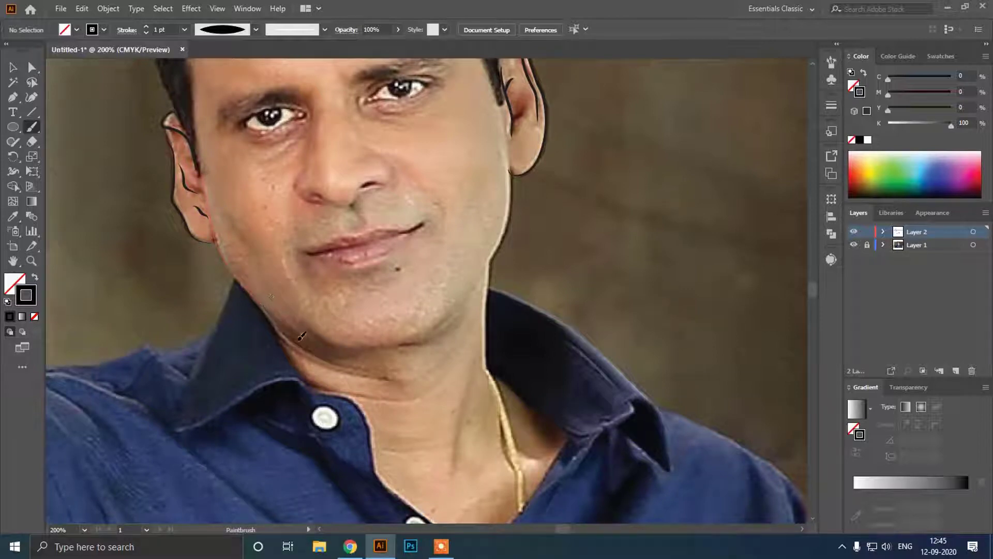
left_click_drag(367, 350, 370, 349)
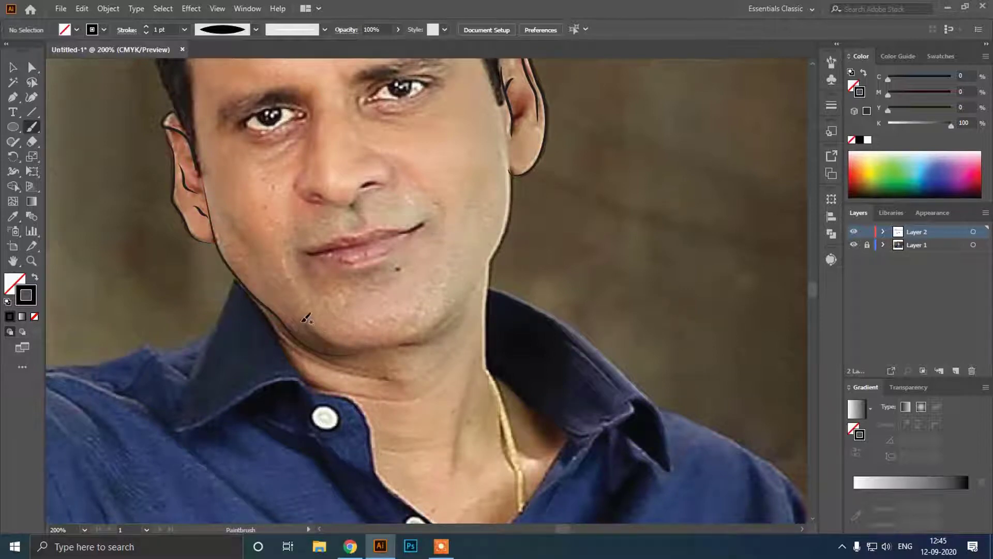
Outline the underside of the chin and continue the jawline up to the right-hand ear lobe
left_click_drag(312, 327, 347, 350)
left_click_drag(422, 341, 423, 340)
scroll(455, 291, "right", 2)
scroll(458, 220, "up", 2)
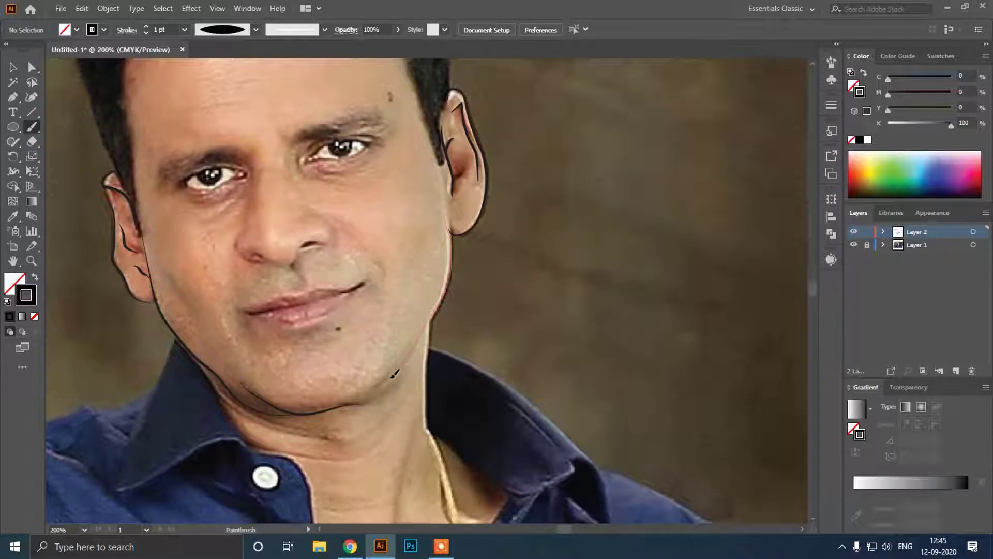
left_click_drag(361, 394, 364, 395)
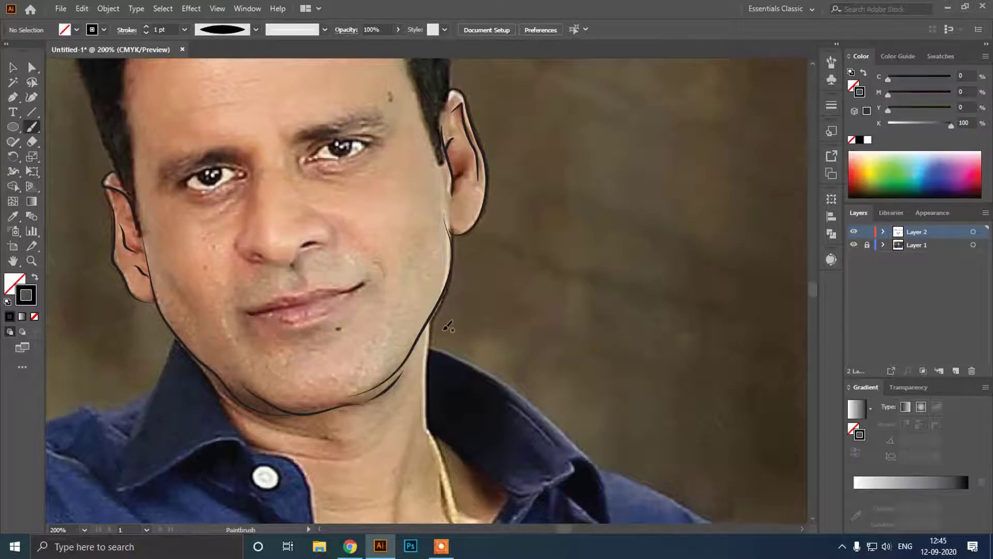
Paint the neck's right-hand edge down along the chain, the neck muscle line and the crease beneath the chin
scroll(444, 328, "down", 4)
mouse_move(448, 78)
left_mouse_down()
mouse_move(429, 275)
mouse_move(465, 418)
left_mouse_up()
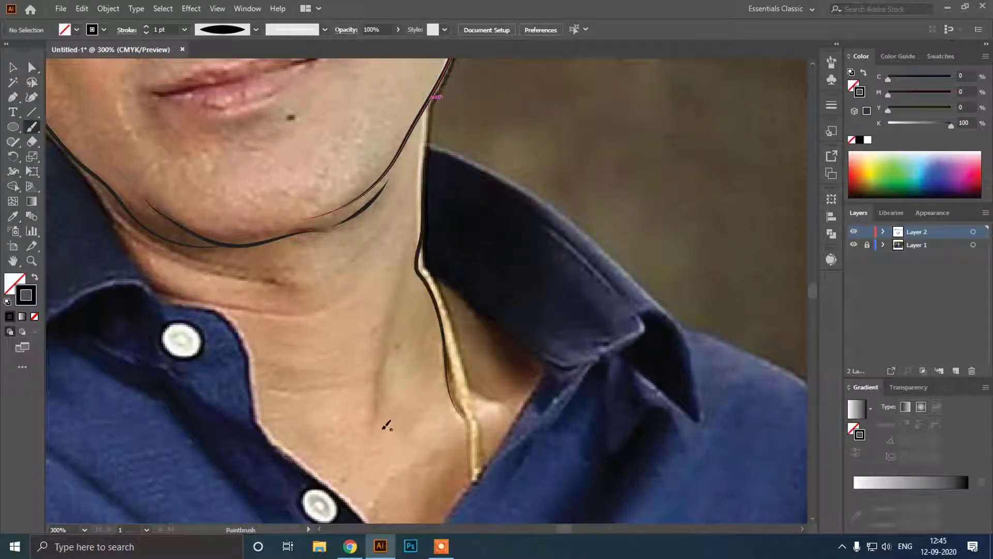
left_click_drag(393, 284, 370, 432)
scroll(369, 432, "left", 1)
mouse_move(102, 143)
left_mouse_down()
mouse_move(171, 253)
mouse_move(347, 306)
mouse_move(396, 278)
left_mouse_up()
Outline the left-hand edge of the shirt opening, extending and adjusting the path to the V's lowest point with the Curvature tool
scroll(201, 264, "down", 1)
left_click_drag(426, 497, 432, 515)
scroll(443, 270, "down", 3)
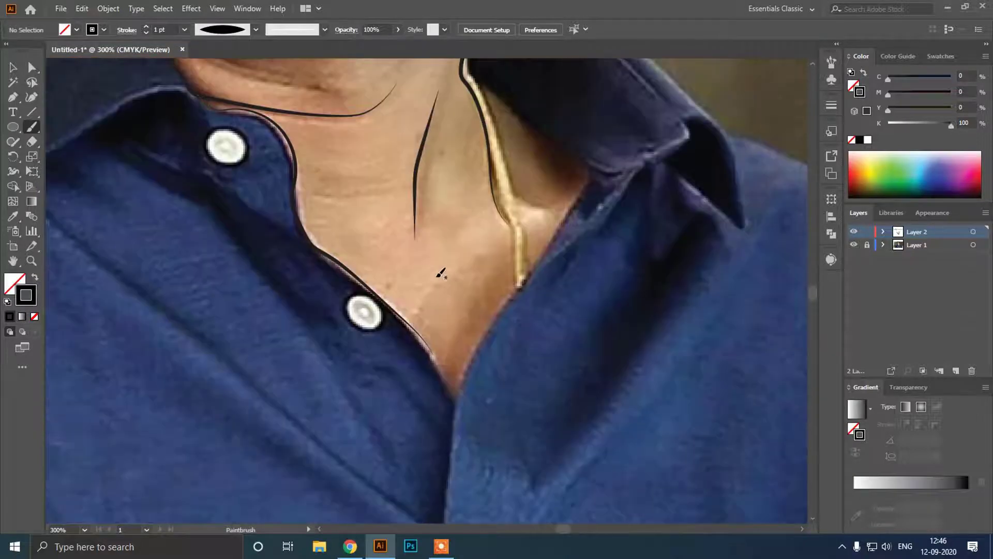
left_click(32, 97)
left_click(455, 398)
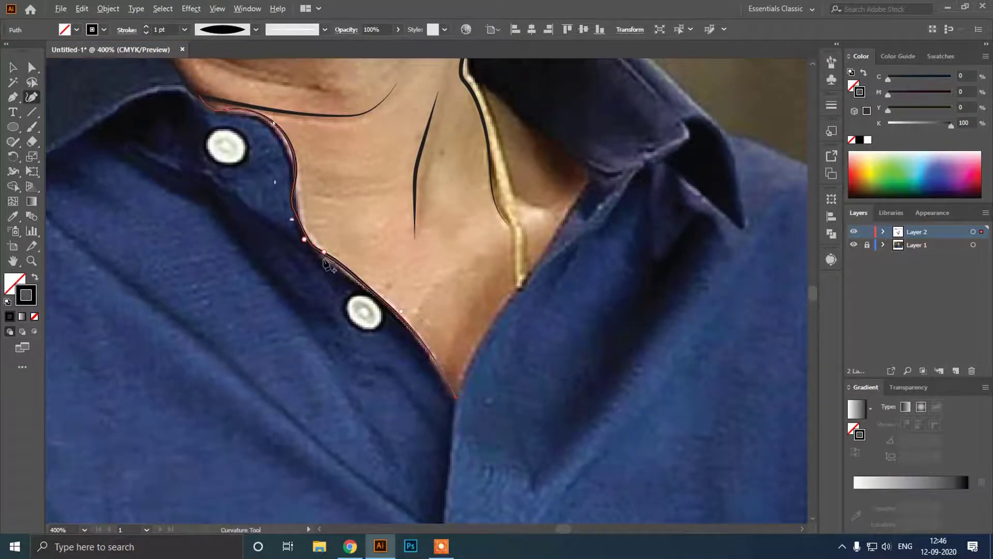
scroll(324, 256, "up", 1)
scroll(332, 256, "up", 1)
scroll(331, 256, "left", 1)
left_click_drag(341, 257, 331, 224)
scroll(129, 292, "down", 1)
left_click(12, 67)
left_click(554, 186)
Outline the upper edge of the right-hand shirt collar with the Paintbrush
key("b")
scroll(555, 191, "up", 2)
scroll(554, 191, "right", 1)
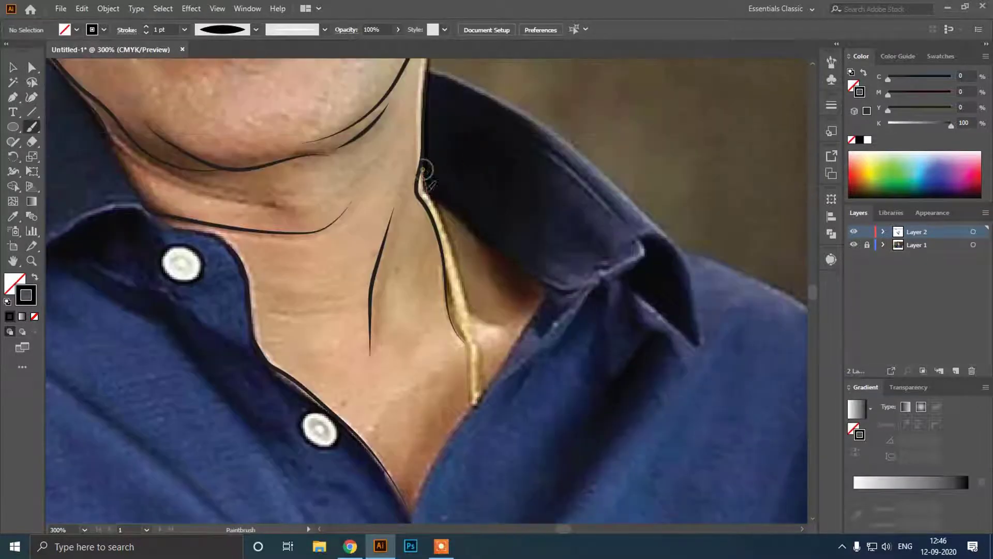
scroll(465, 233, "right", 1)
mouse_move(398, 209)
left_mouse_down()
mouse_move(548, 277)
mouse_move(583, 396)
left_mouse_up()
scroll(352, 110, "up", 1)
scroll(351, 110, "right", 1)
scroll(555, 333, "up", 1)
scroll(621, 314, "right", 1)
left_click_drag(468, 324, 580, 412)
scroll(364, 333, "down", 3)
scroll(560, 241, "up", 2)
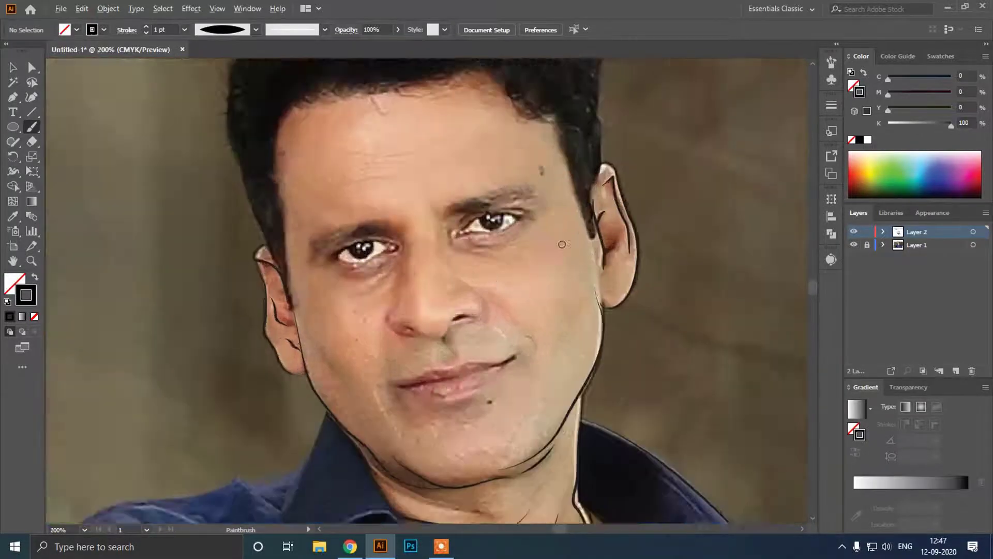
Hide the photo layer to check the line art on its own, and show it again
scroll(624, 295, "down", 2)
left_click(854, 244)
scroll(442, 208, "down", 1)
left_click(854, 245)
Set the stroke weight to 0.75 pt and paint the nose's lower contour from one nostril to the other
scroll(614, 224, "up", 6)
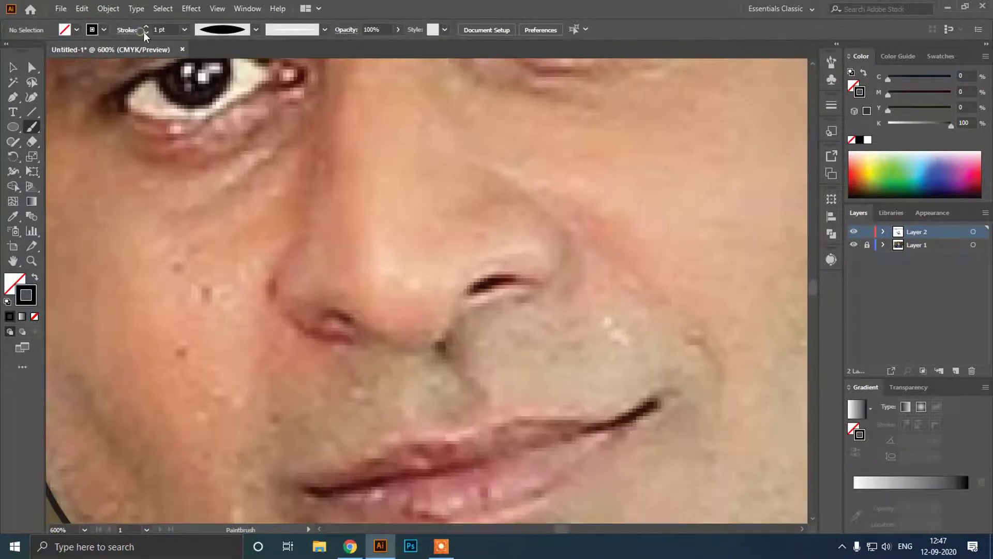
left_click(145, 33)
left_click_drag(322, 312, 358, 313)
left_click_drag(504, 270, 520, 282)
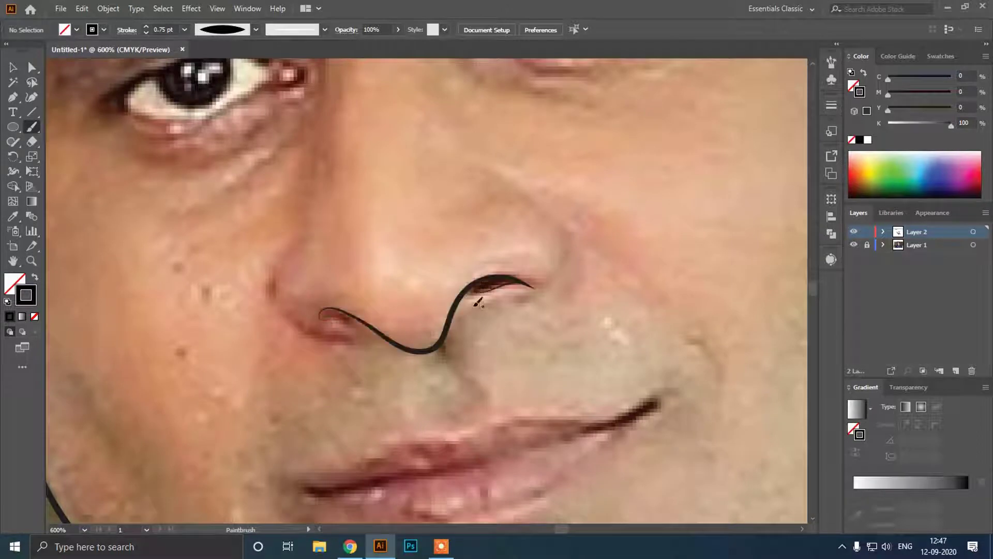
Outline both nose wings and try a fold line on the cheek beside the right-hand wing, undoing the last stroke
scroll(286, 306, "down", 1)
mouse_move(424, 226)
left_mouse_down()
mouse_move(471, 305)
mouse_move(547, 359)
left_mouse_up()
scroll(464, 248, "up", 1)
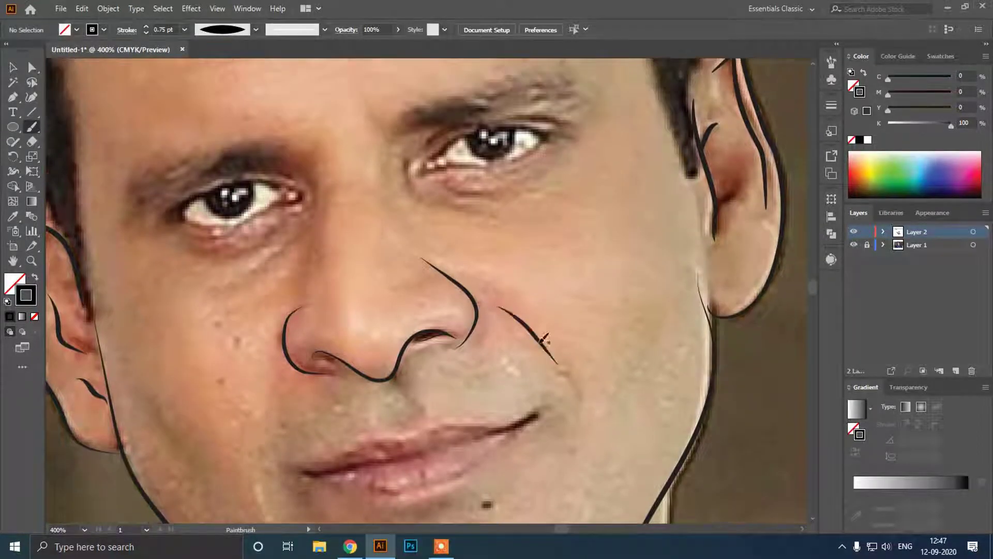
key("ctrl+z")
scroll(469, 370, "down", 2)
Outline the left-hand eye along its upper lid, inner corner and lower lid
scroll(322, 331, "up", 5)
mouse_move(244, 294)
left_mouse_down()
mouse_move(200, 334)
mouse_move(551, 231)
mouse_move(519, 322)
left_mouse_up()
left_click_drag(373, 231, 293, 345)
left_click_drag(567, 265, 475, 232)
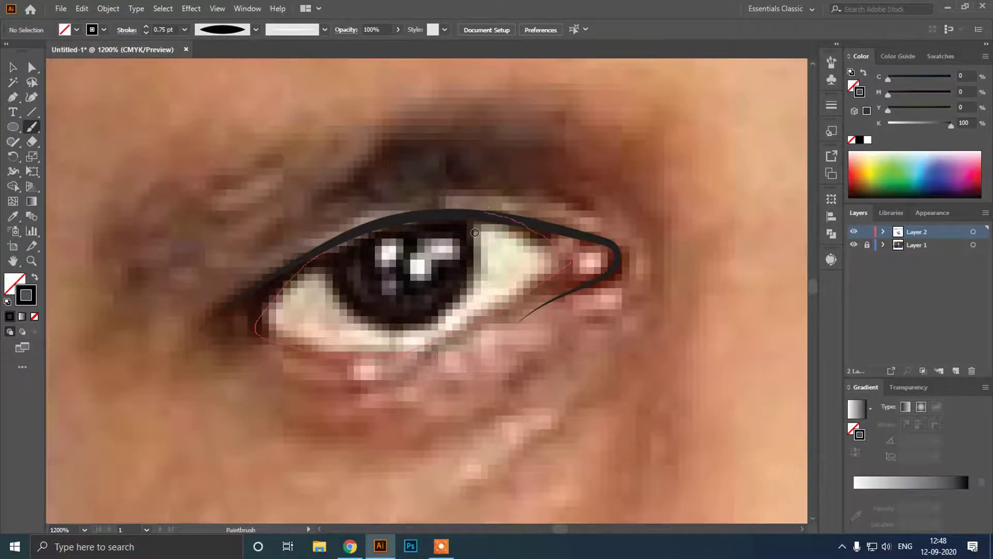
Outline the right-hand eye with its upper lid, inner corner and lower lid
scroll(341, 256, "down", 3)
scroll(459, 204, "up", 1)
scroll(413, 204, "right", 3)
left_click_drag(382, 179, 309, 206)
left_click_drag(531, 175, 531, 175)
scroll(336, 231, "up", 1)
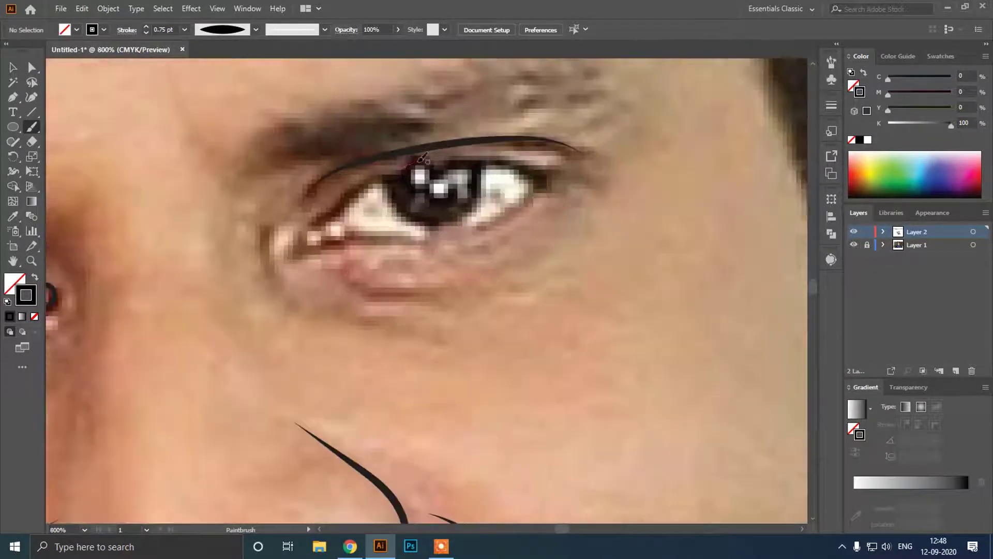
mouse_move(420, 160)
left_mouse_down()
mouse_move(334, 212)
mouse_move(339, 241)
left_mouse_up()
left_click_drag(534, 197, 536, 194)
scroll(539, 195, "up", 1)
mouse_move(362, 150)
left_mouse_down()
mouse_move(563, 179)
mouse_move(561, 192)
left_mouse_up()
Paint the crease at the right-hand eye's inner corner and the contour lines on both sides of the nose bridge
scroll(561, 194, "down", 3)
left_click_drag(413, 209, 434, 249)
left_click_drag(392, 192, 413, 282)
left_click_drag(320, 240, 325, 312)
scroll(258, 310, "down", 1)
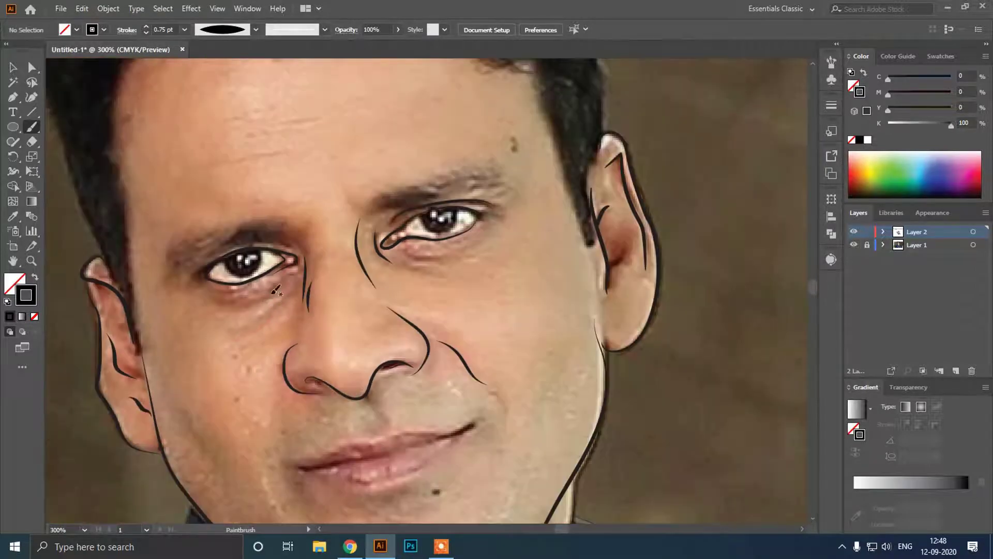
Paint the fold lines beneath both eyes
left_click_drag(283, 287, 235, 340)
left_click_drag(225, 305, 266, 295)
scroll(261, 287, "down", 2)
scroll(315, 280, "up", 1)
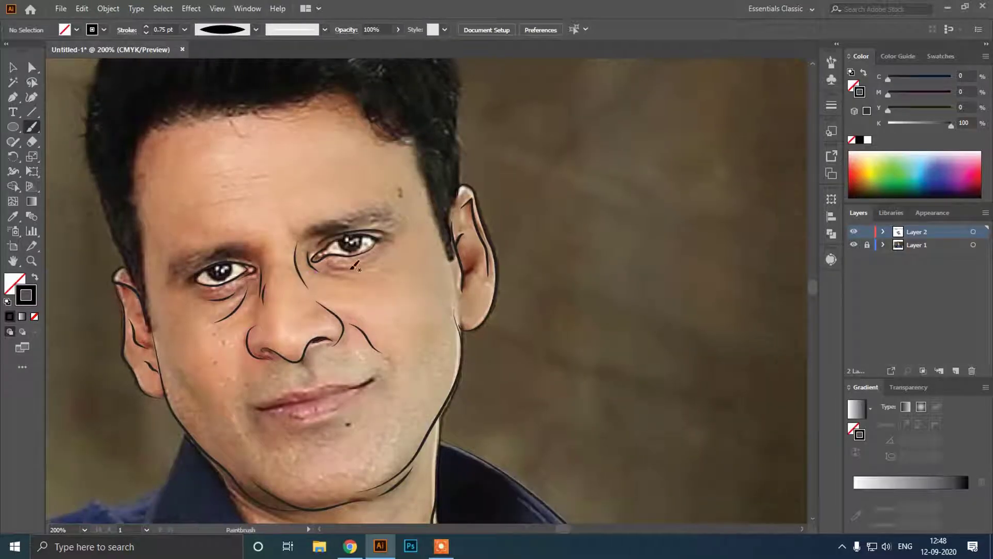
scroll(348, 269, "up", 1)
left_click_drag(355, 273, 321, 275)
Paint a short stroke along the face edge where it meets the right-hand ear lobe
scroll(494, 253, "up", 1)
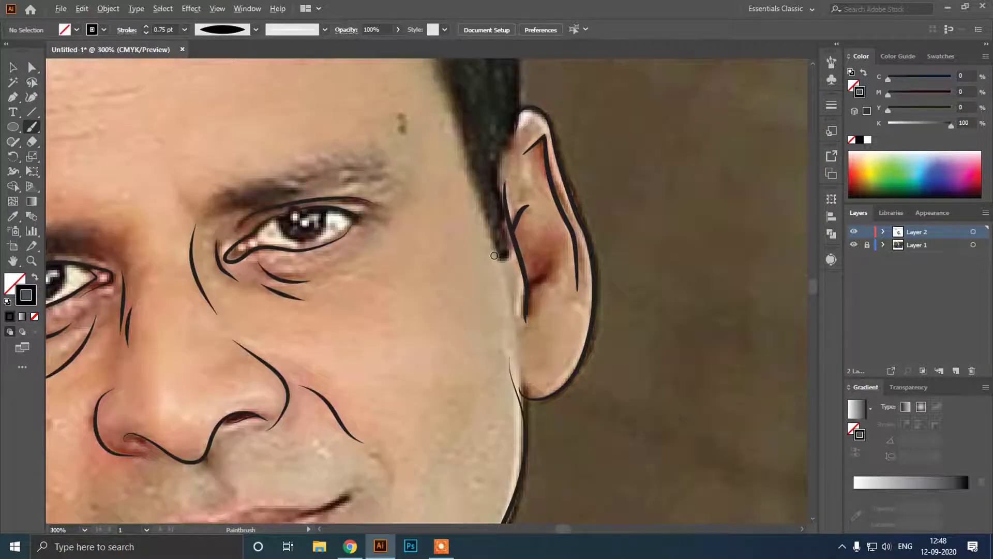
scroll(494, 255, "down", 1)
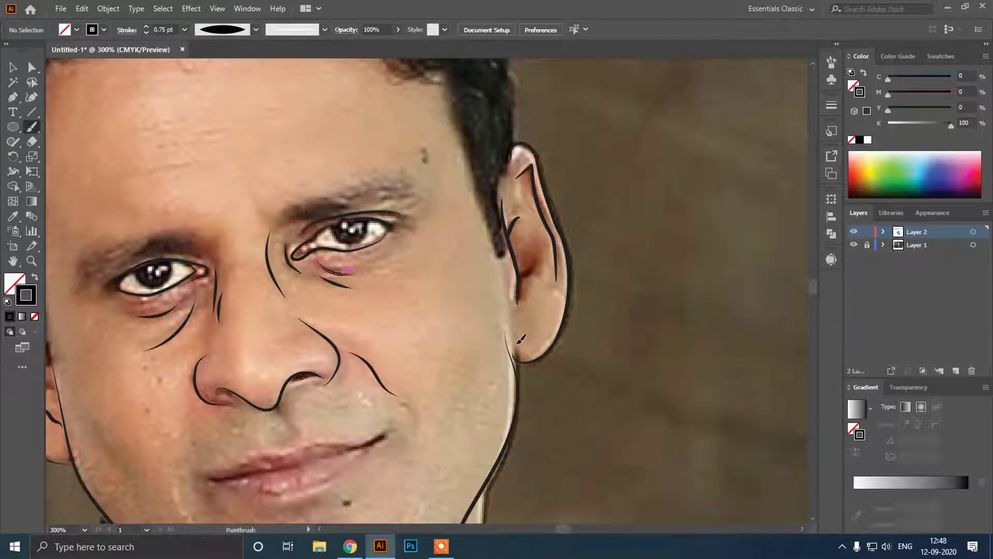
left_click_drag(520, 353, 519, 357)
Trace the hairline with the Pencil tool from the left-hand sideburn across the forehead and around the right-hand sideburn to above the ear
scroll(520, 354, "down", 5)
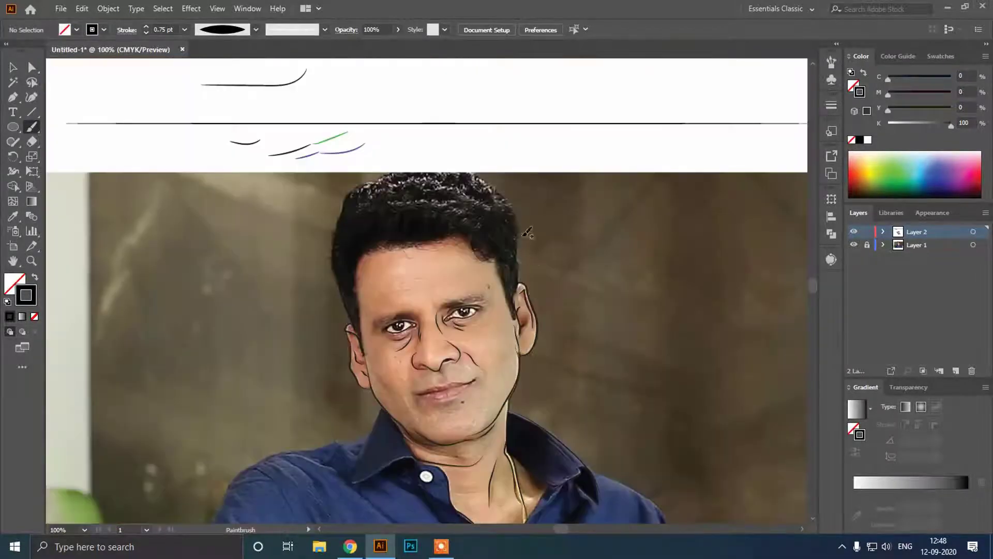
scroll(460, 277, "up", 1)
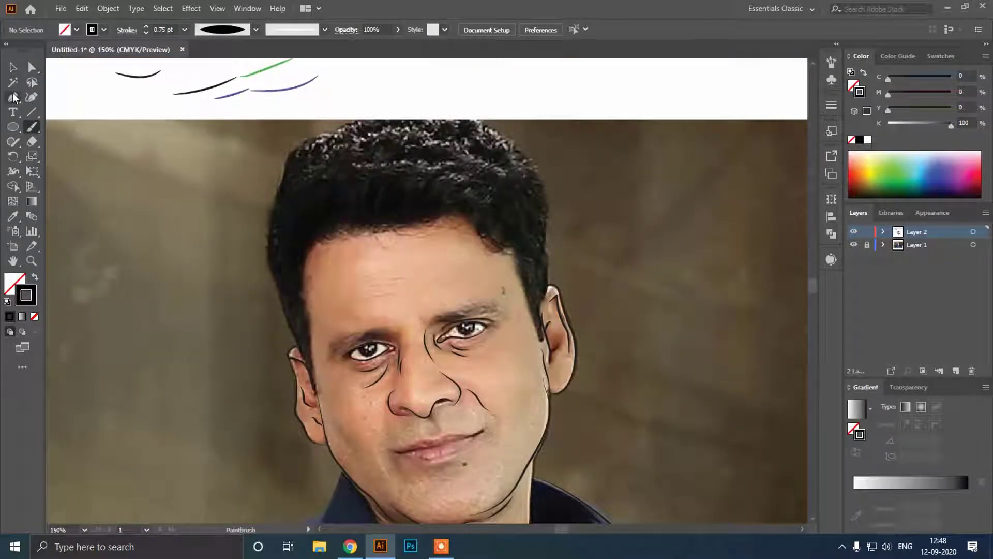
left_click(15, 148)
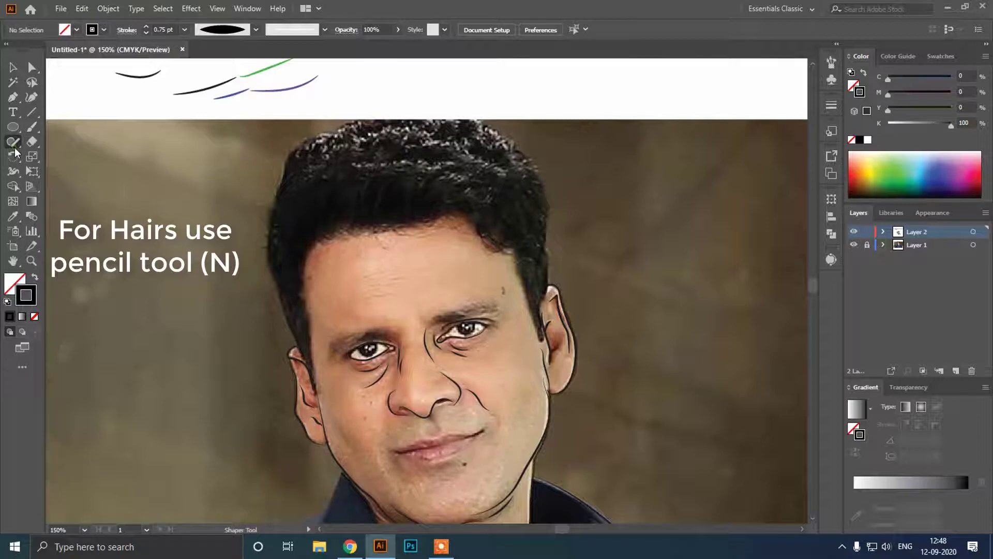
left_click_drag(15, 149, 54, 153)
scroll(340, 231, "up", 2)
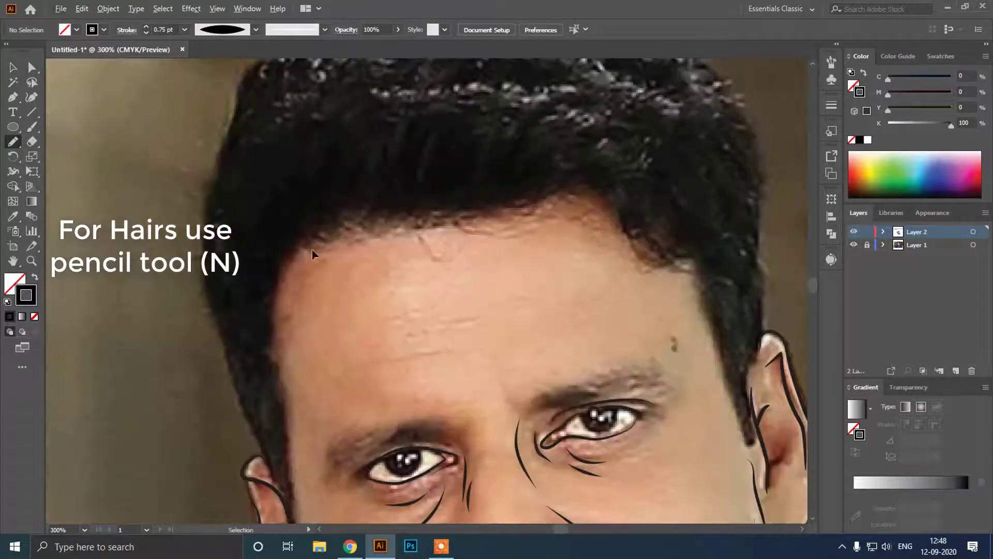
scroll(290, 248, "down", 1)
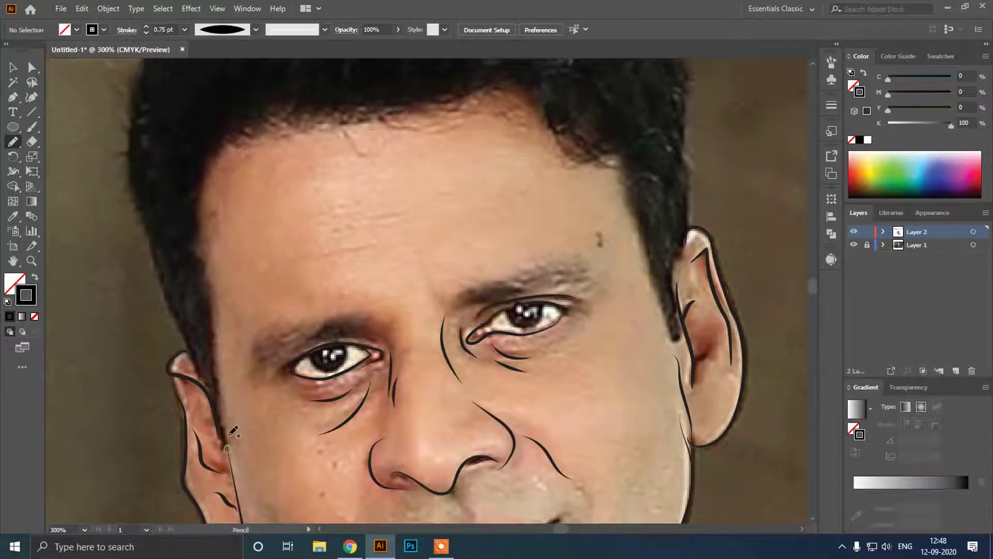
mouse_move(219, 337)
left_mouse_down()
mouse_move(204, 267)
mouse_move(208, 179)
mouse_move(221, 138)
mouse_move(252, 124)
mouse_move(412, 112)
mouse_move(489, 88)
mouse_move(530, 93)
mouse_move(572, 147)
mouse_move(594, 156)
mouse_move(578, 135)
mouse_move(623, 164)
mouse_move(675, 339)
mouse_move(674, 268)
mouse_move(700, 199)
mouse_move(697, 150)
mouse_move(682, 143)
left_mouse_up()
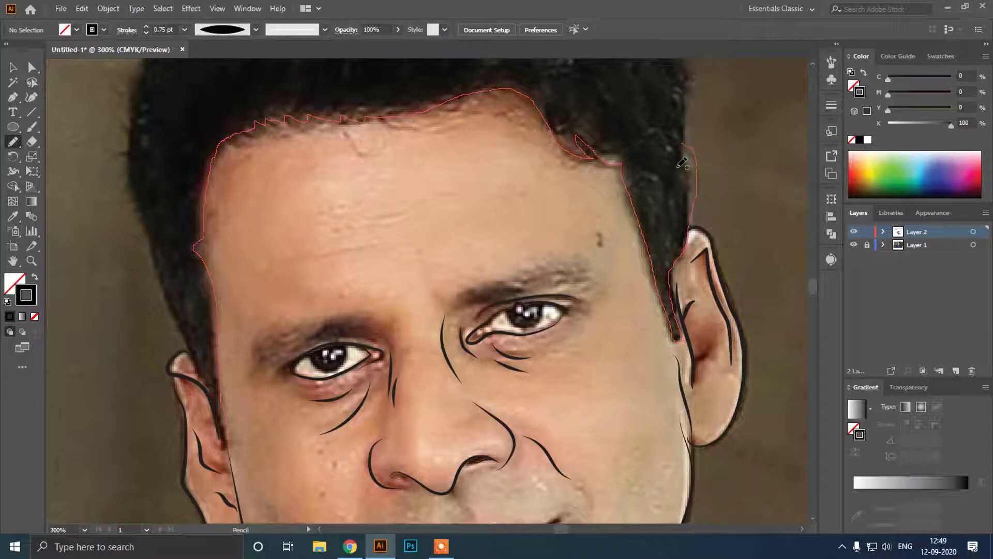
Extend the hair outline up the right-hand side of the head to the top of the hair
scroll(703, 205, "up", 3)
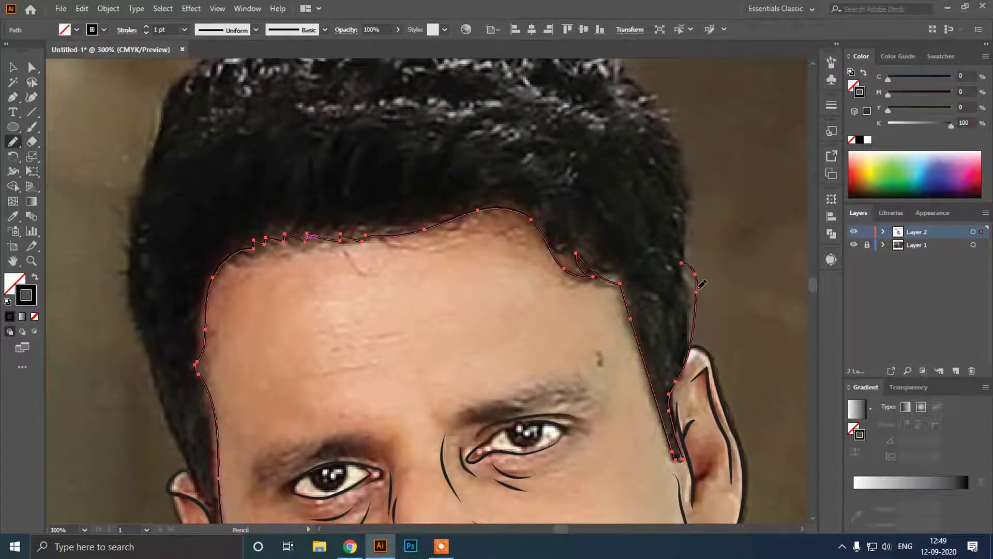
mouse_move(698, 287)
left_mouse_down()
mouse_move(687, 223)
mouse_move(698, 195)
mouse_move(675, 121)
left_mouse_up()
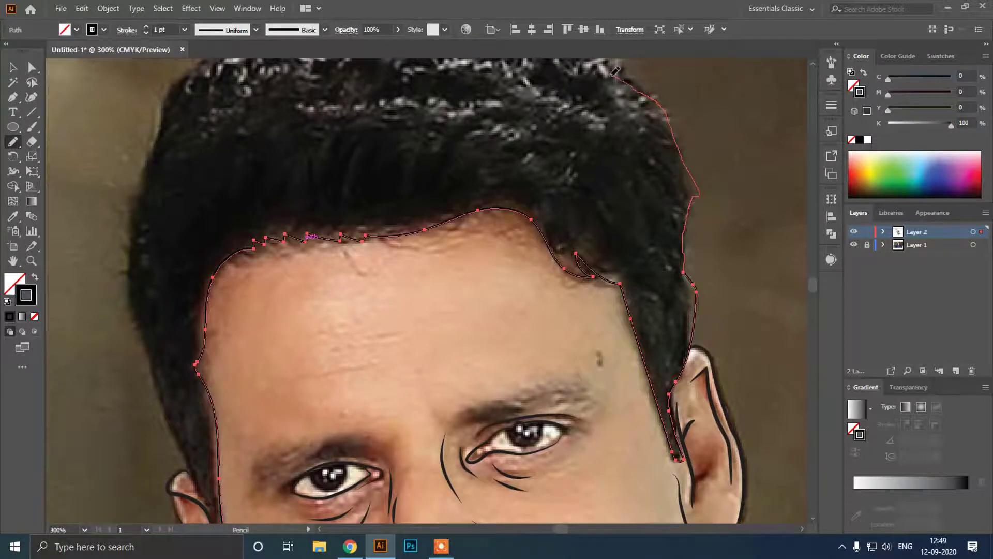
left_click_drag(616, 70, 612, 70)
scroll(488, 215, "up", 5)
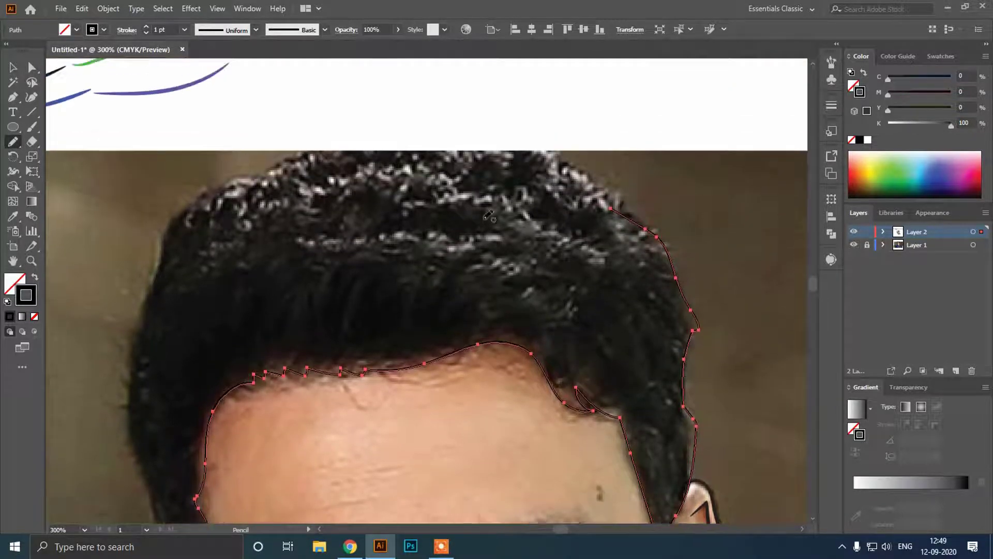
left_click_drag(647, 227, 625, 207)
scroll(239, 316, "up", 2)
scroll(239, 320, "down", 8)
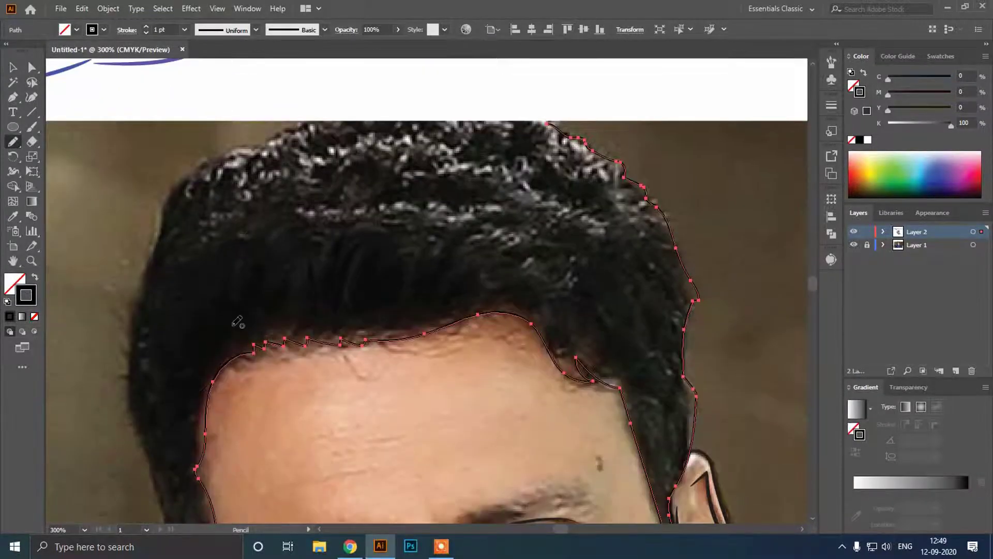
Continue the hair outline around the tip of the left-hand sideburn and up along the ear's inner edge
scroll(224, 393, "down", 1)
scroll(239, 464, "up", 2)
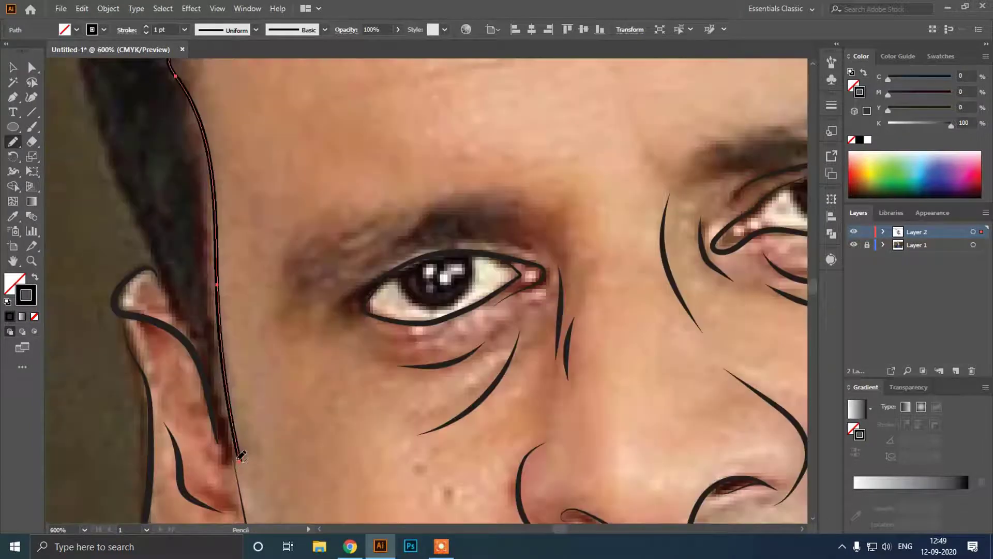
left_click_drag(200, 342, 168, 286)
left_click_drag(148, 243, 147, 243)
scroll(147, 243, "down", 2)
scroll(131, 333, "up", 5)
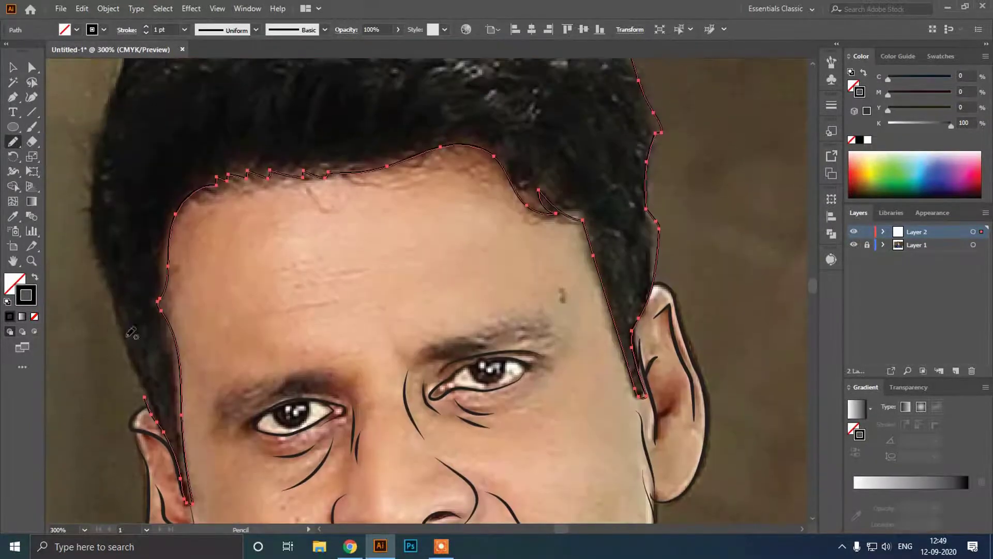
Extend the hair outline up the left-hand side of the head to the top of the hair
left_click_drag(144, 395, 130, 340)
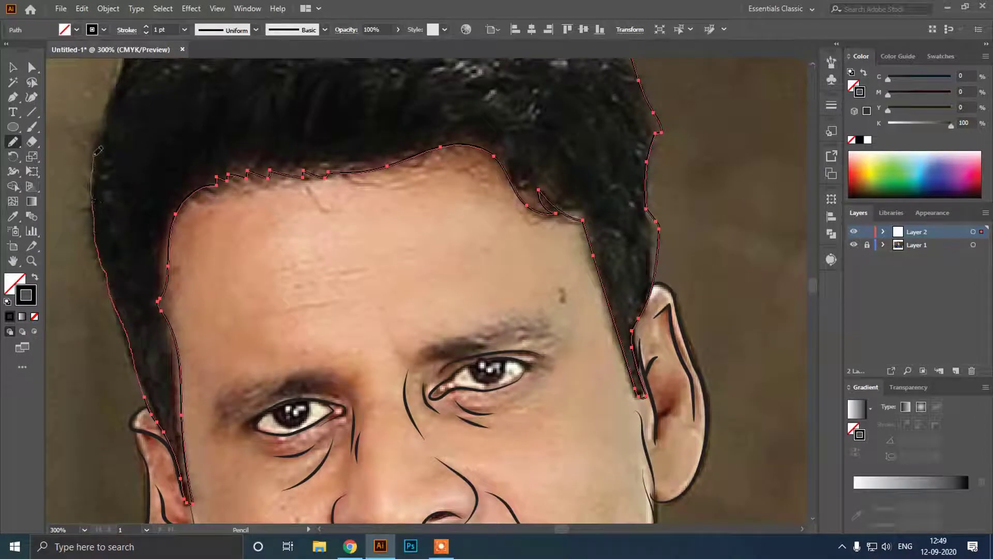
left_click_drag(97, 150, 98, 136)
mouse_move(126, 61)
left_mouse_down()
mouse_move(124, 240)
mouse_move(119, 209)
left_mouse_up()
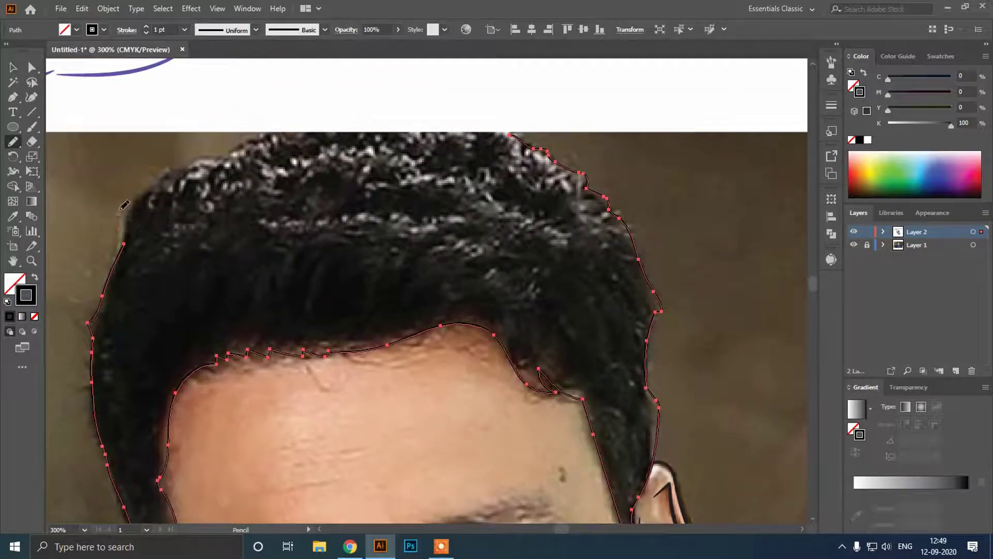
mouse_move(124, 243)
left_mouse_down()
mouse_move(125, 220)
mouse_move(158, 179)
mouse_move(176, 175)
left_mouse_up()
left_click_drag(267, 136, 268, 135)
Close the hair outline with the Pencil tool along the photo's upper edge, joining its left-hand and right-hand ends
scroll(297, 124, "up", 2)
scroll(284, 159, "left", 1)
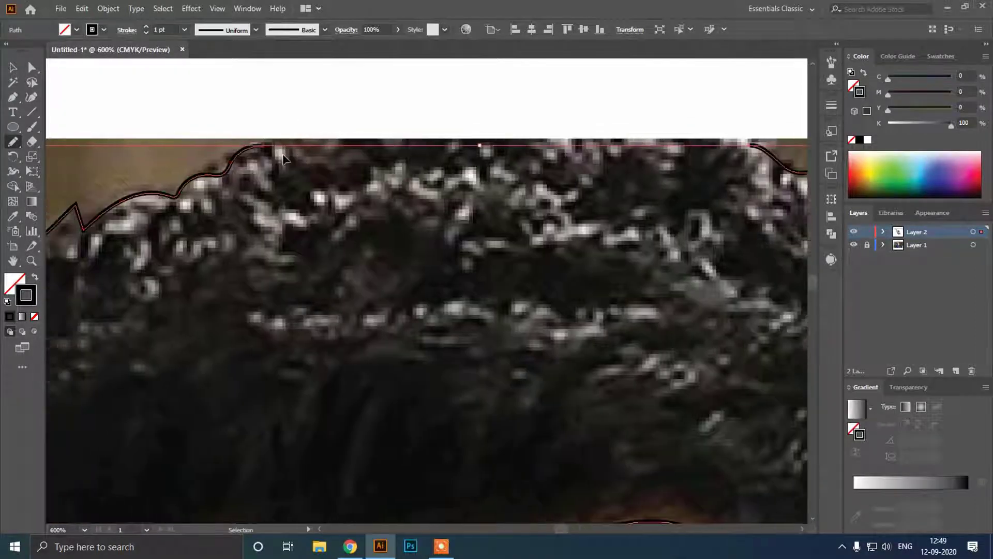
scroll(274, 158, "right", 3)
scroll(279, 154, "up", 1)
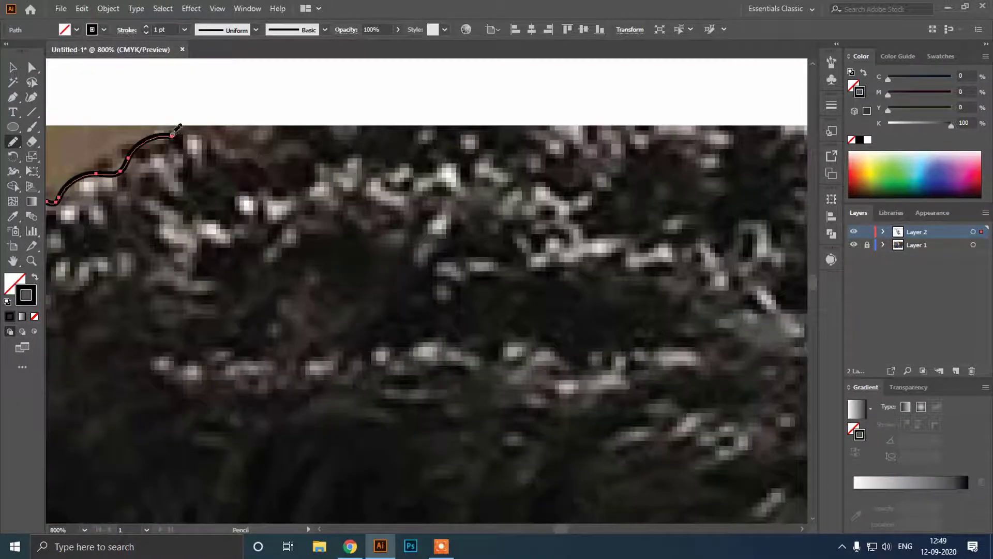
scroll(244, 166, "right", 3)
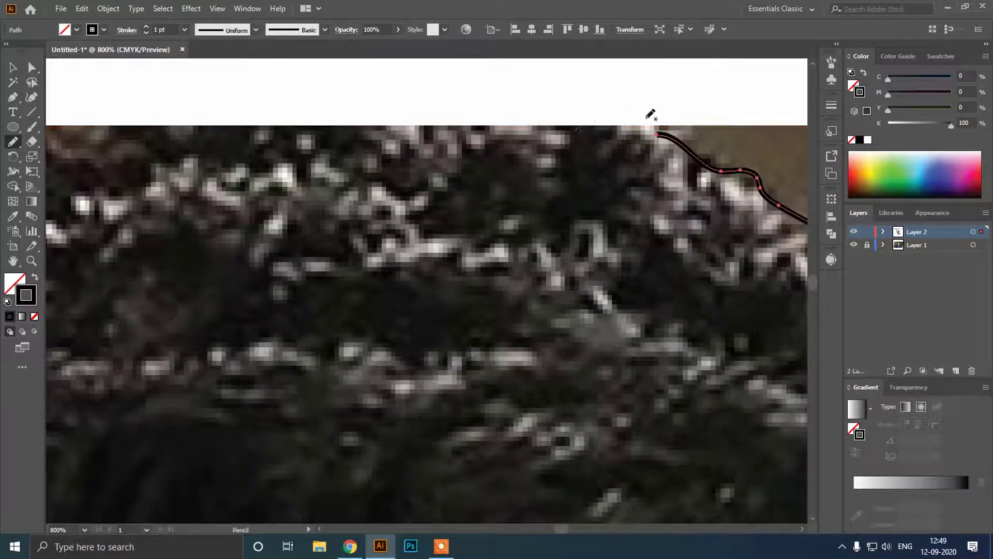
scroll(649, 128, "left", 2)
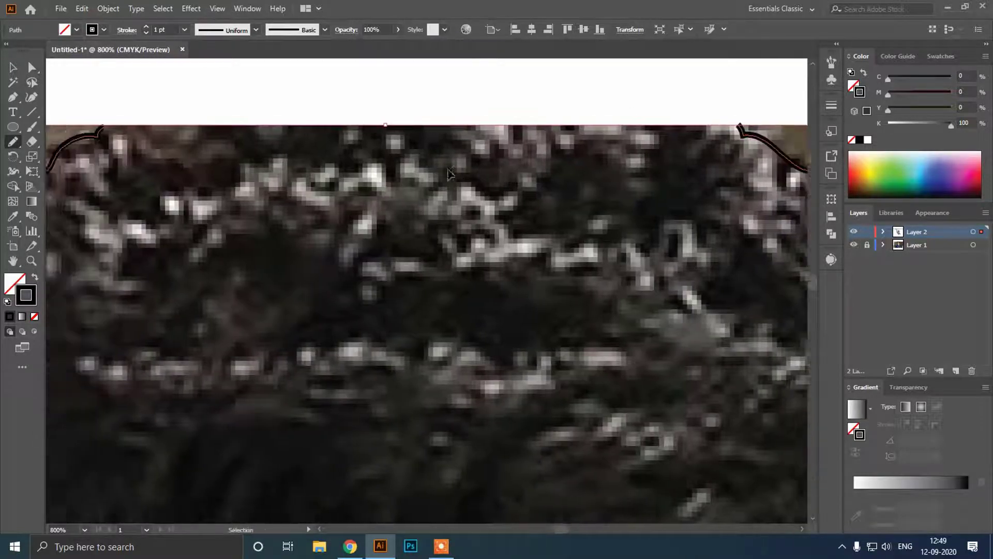
scroll(101, 133, "right", 1)
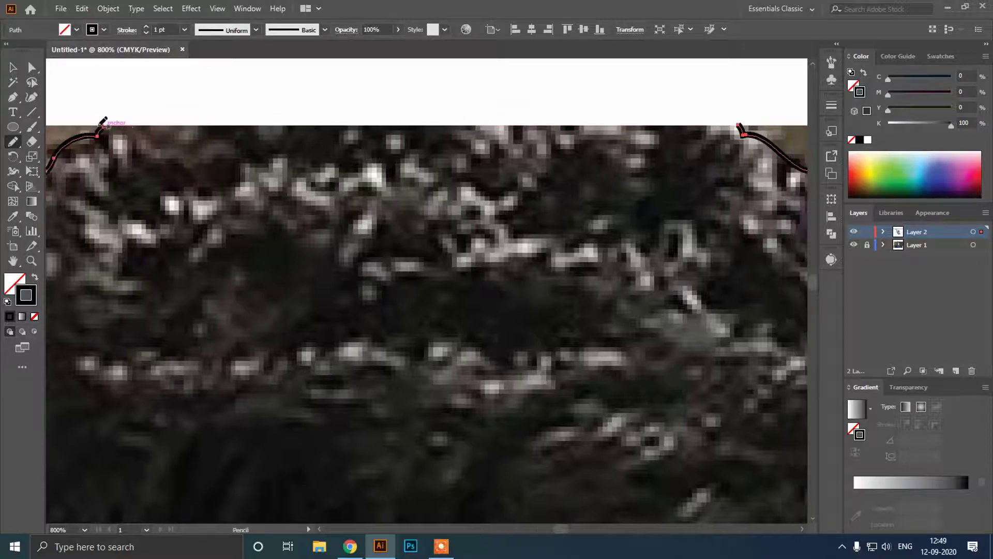
mouse_move(107, 121)
left_mouse_down()
mouse_move(461, 113)
mouse_move(739, 124)
left_mouse_up()
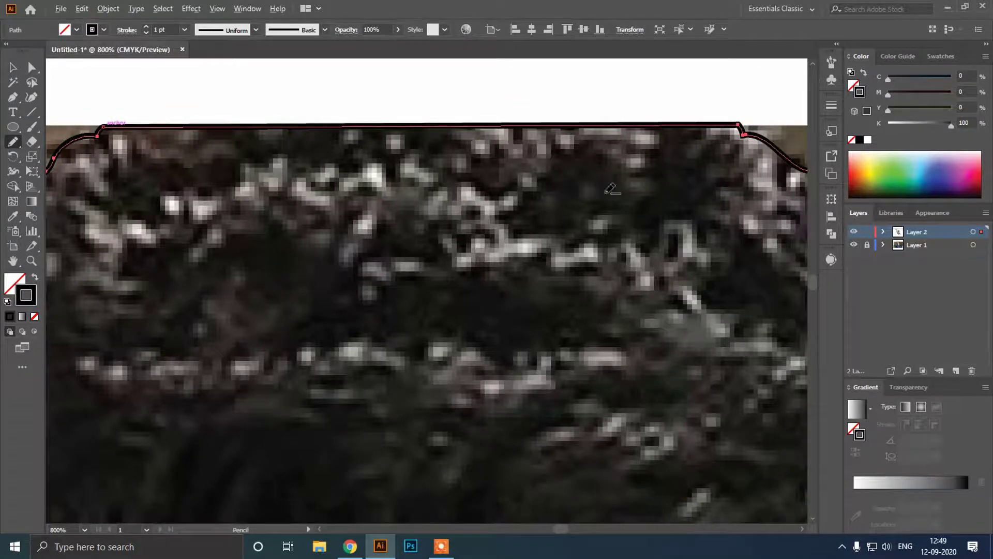
Remove the hair shape's stroke, fill it with near-black #050505 and deselect it
scroll(532, 197, "down", 2)
scroll(496, 217, "down", 2)
scroll(477, 225, "down", 1)
scroll(377, 288, "down", 3)
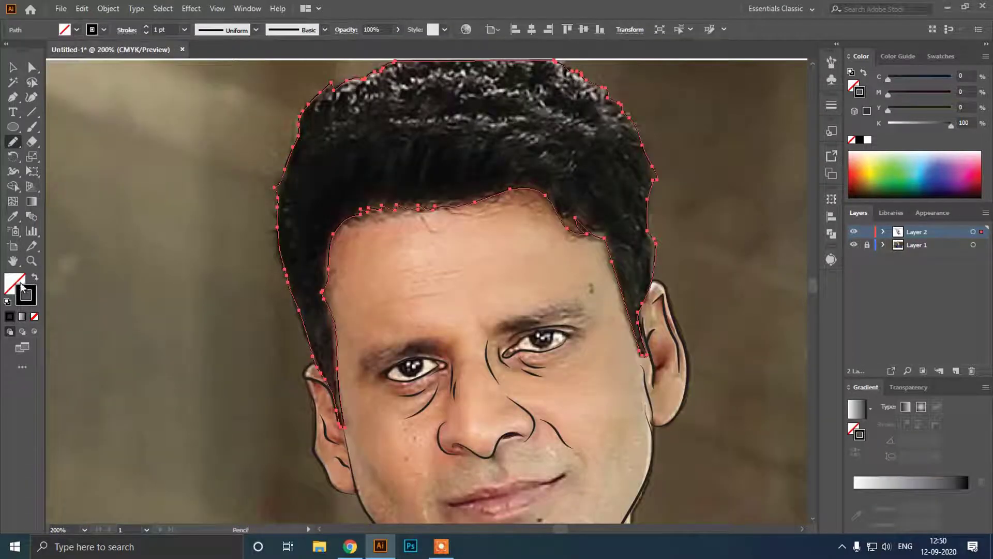
left_click(35, 317)
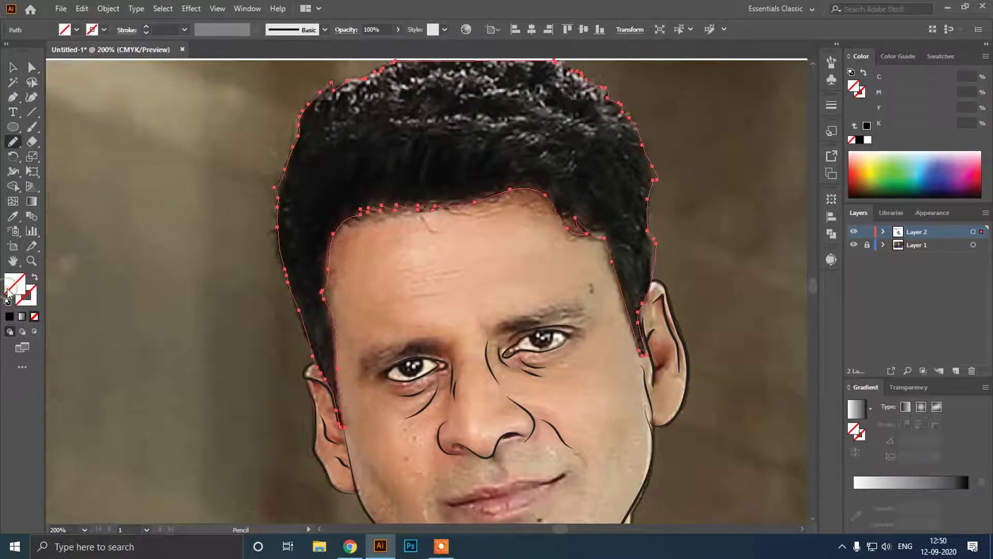
double_click(14, 282)
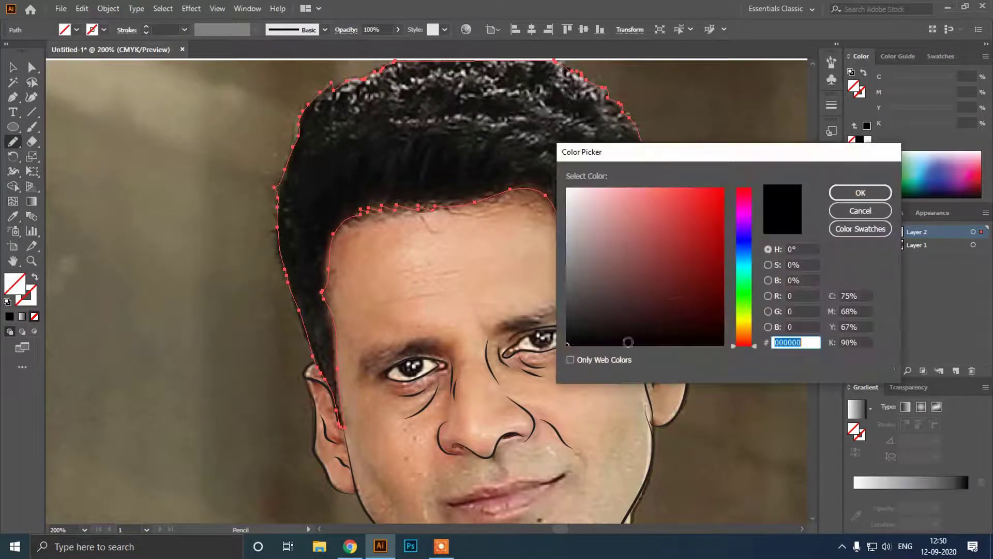
left_click(852, 194)
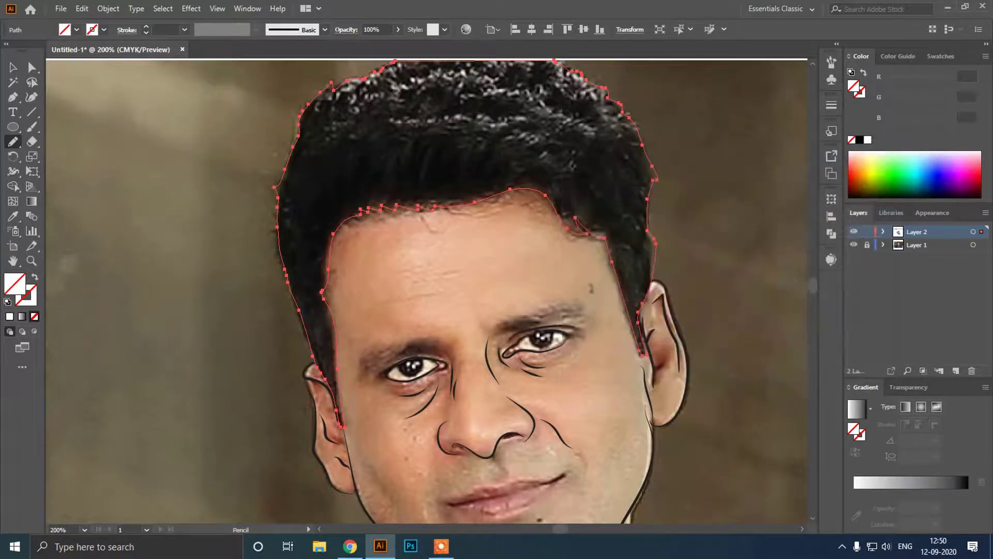
double_click(14, 287)
type("050505")
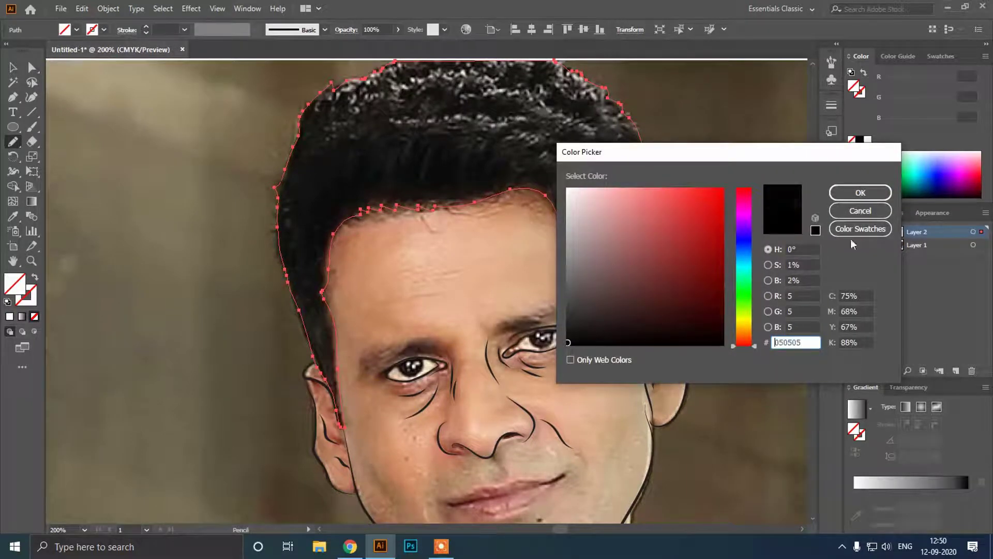
left_click(869, 197)
key("v")
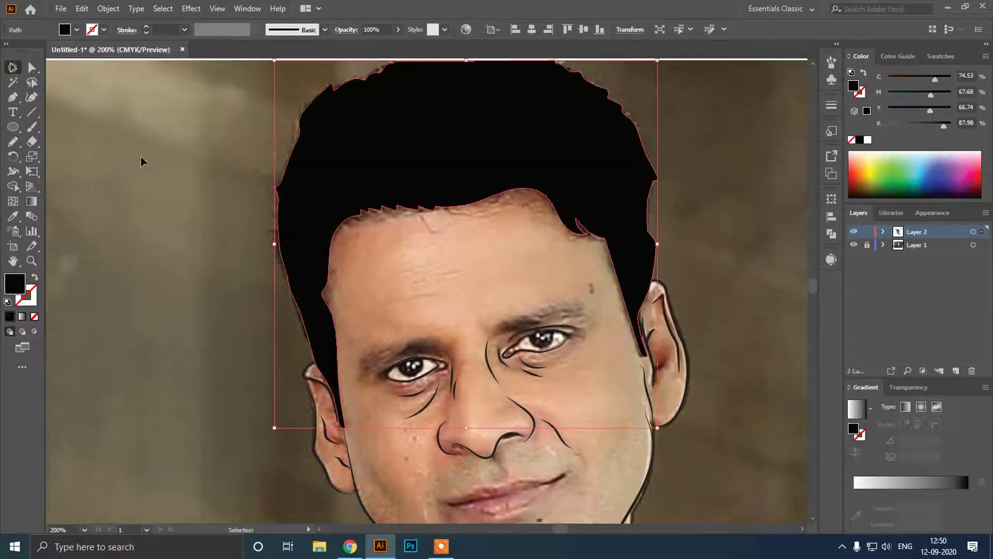
left_click(235, 261)
Hide the photo layer to examine the line drawing with the filled hair, and show the photo again
scroll(234, 261, "down", 2)
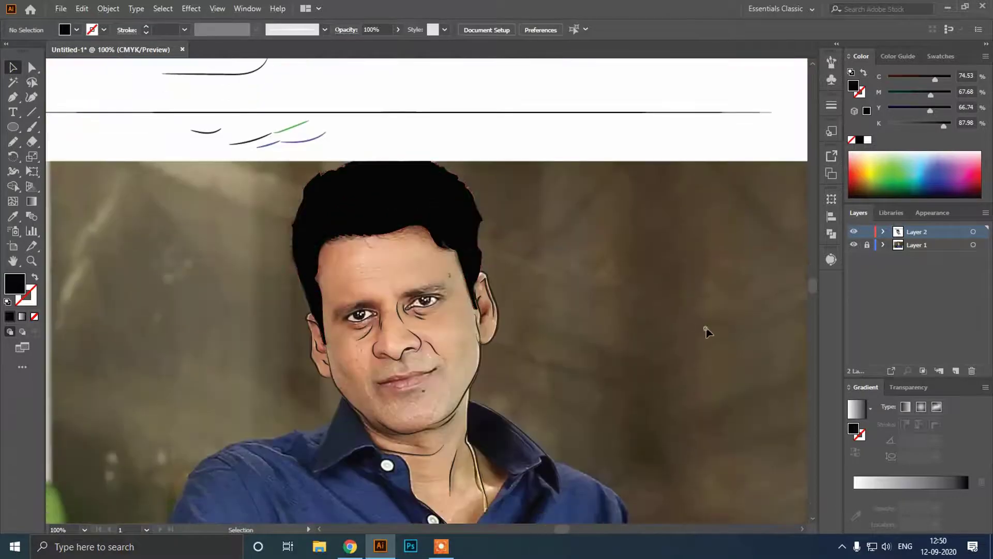
left_click(855, 246)
scroll(506, 287, "down", 2)
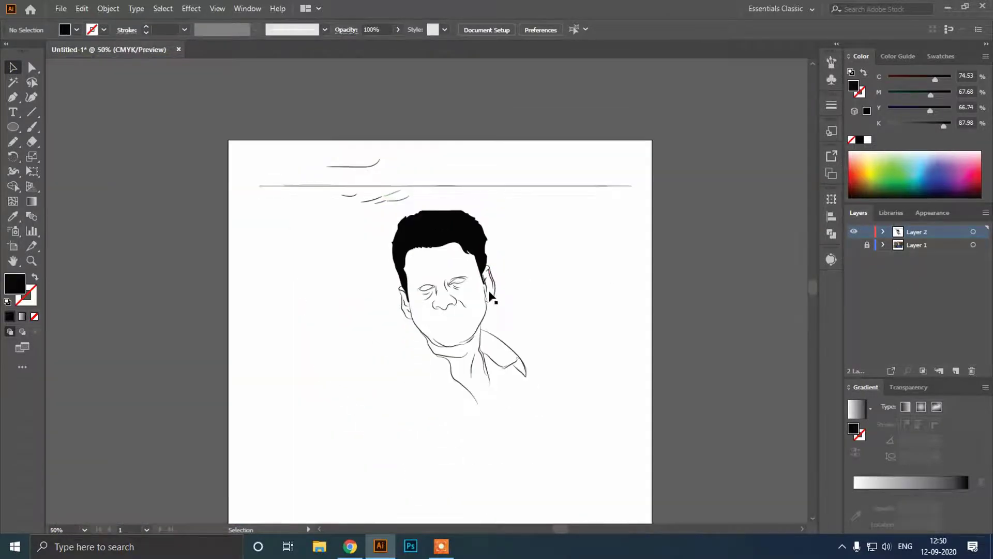
scroll(497, 279, "down", 1)
scroll(499, 271, "up", 1)
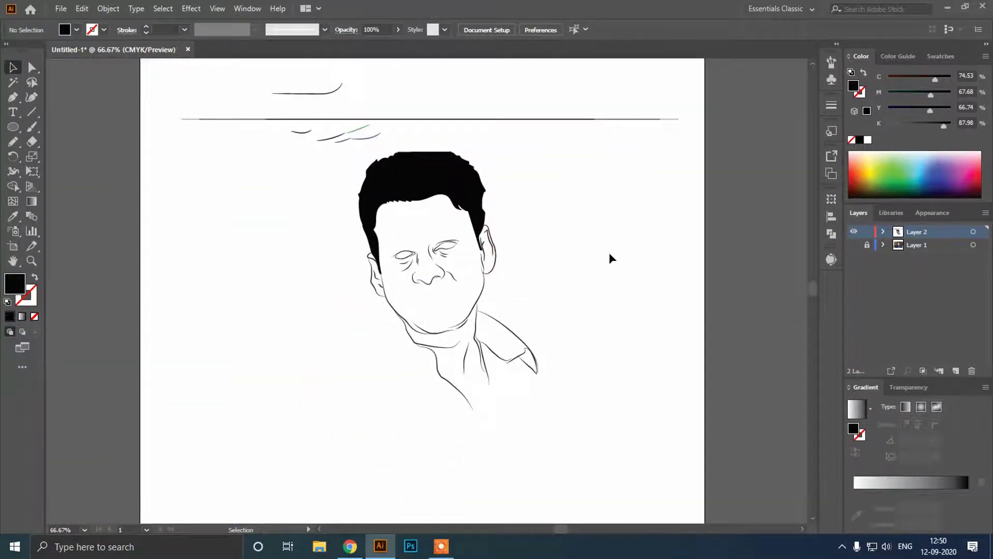
left_click(854, 245)
Draw a closed eyebrow shape above the left-hand eye with the Pencil tool
scroll(392, 243, "up", 3)
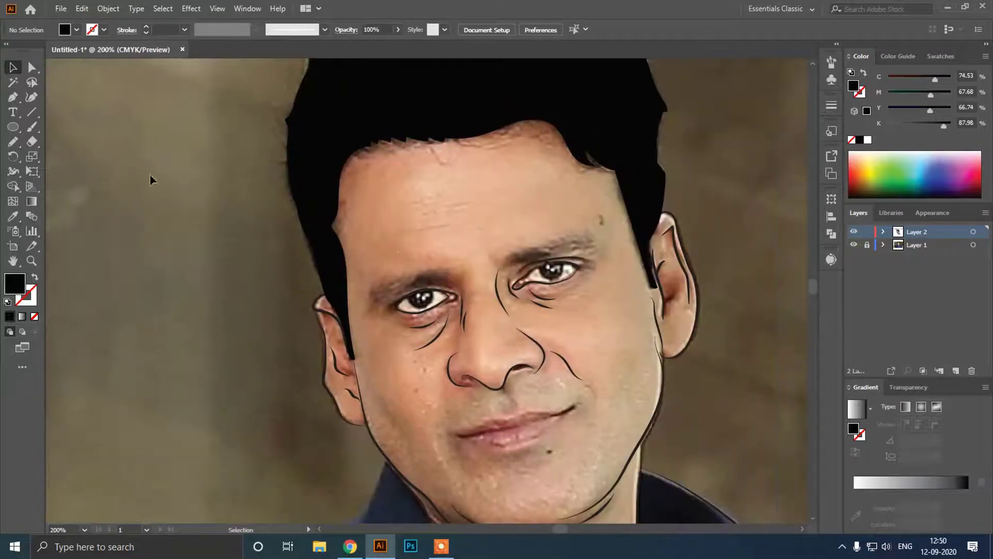
left_click(13, 141)
scroll(413, 283, "up", 1)
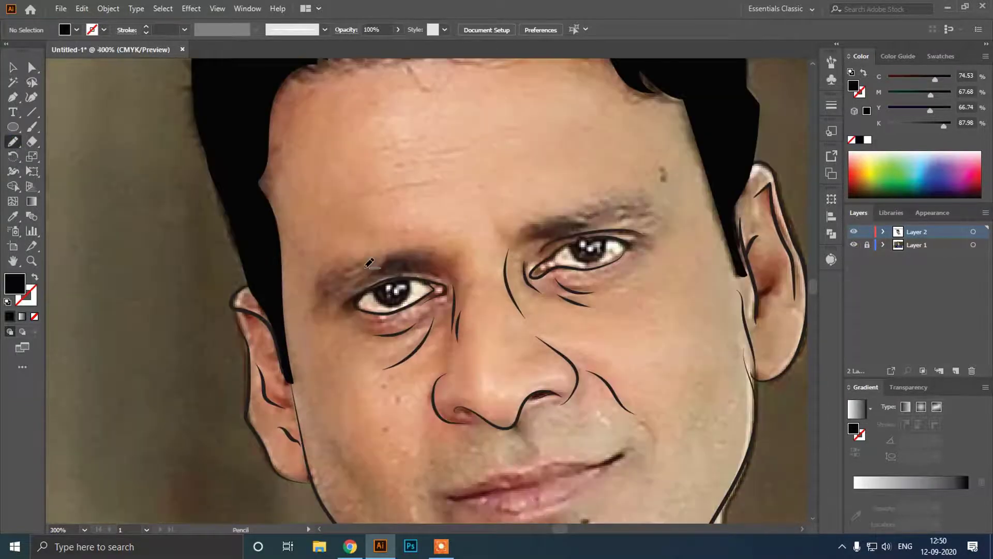
scroll(370, 264, "up", 1)
mouse_move(370, 267)
left_mouse_down()
mouse_move(352, 289)
mouse_move(389, 273)
mouse_move(434, 274)
mouse_move(466, 252)
left_mouse_up()
left_click_drag(397, 256, 394, 258)
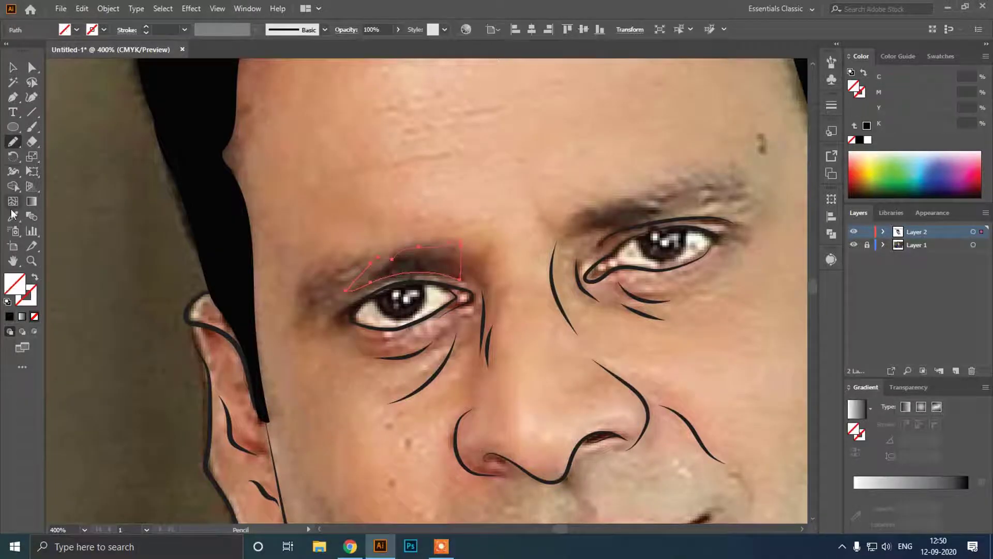
Draw the right-hand eyebrow as a closed Pencil shape and fill it with the black sampled from the left-hand eyebrow
scroll(267, 198, "right", 5)
scroll(267, 198, "up", 2)
mouse_move(267, 197)
left_mouse_down()
mouse_move(321, 212)
mouse_move(387, 199)
mouse_move(419, 165)
left_mouse_up()
left_click_drag(261, 172, 235, 191)
scroll(169, 203, "down", 2)
left_click(13, 217)
left_click(66, 236)
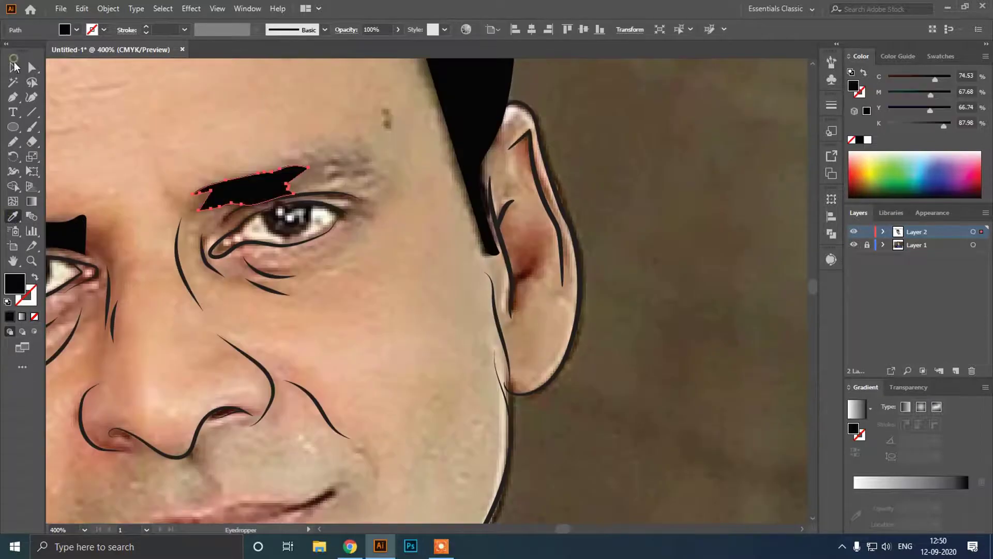
left_click(13, 68)
scroll(106, 139, "down", 2)
left_click(306, 233)
Hide the photo layer to check both eyebrows against the line drawing, and show the photo again
scroll(512, 258, "left", 3)
left_click(513, 263)
scroll(512, 263, "down", 2)
left_click(854, 245)
scroll(435, 233, "down", 1)
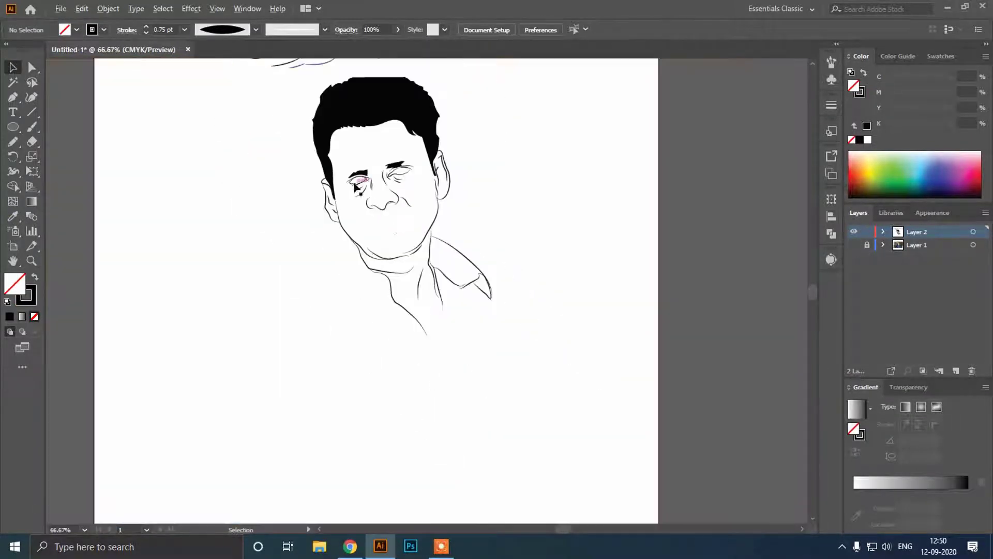
scroll(355, 181, "up", 2)
left_click(854, 245)
Trace the left-hand eye's iris with the Pencil tool, closing the outline along the upper eyelid
scroll(376, 173, "up", 2)
scroll(375, 173, "up", 4)
key("n")
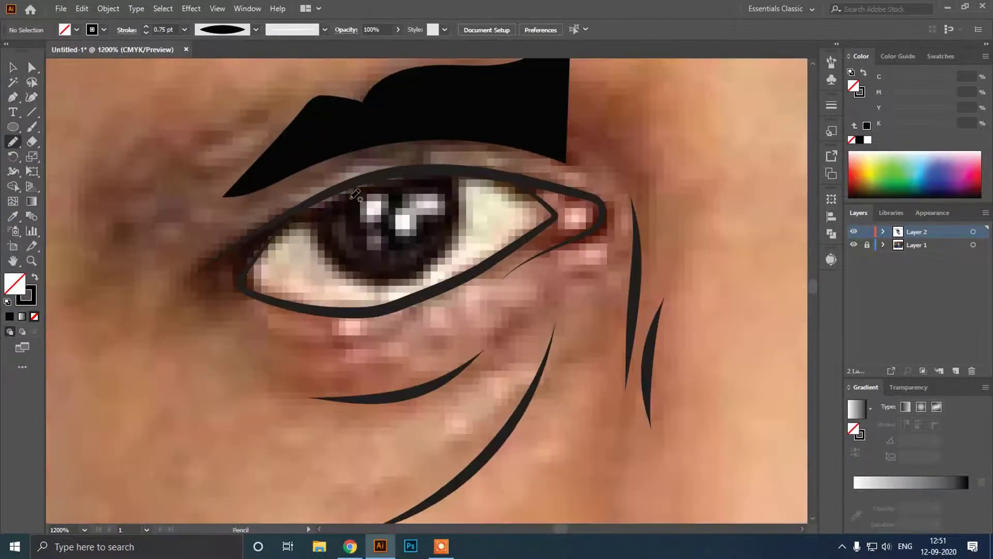
mouse_move(313, 210)
left_mouse_down()
mouse_move(334, 255)
mouse_move(399, 277)
mouse_move(457, 208)
mouse_move(429, 165)
left_mouse_up()
scroll(343, 193, "up", 2)
left_click_drag(281, 226, 374, 160)
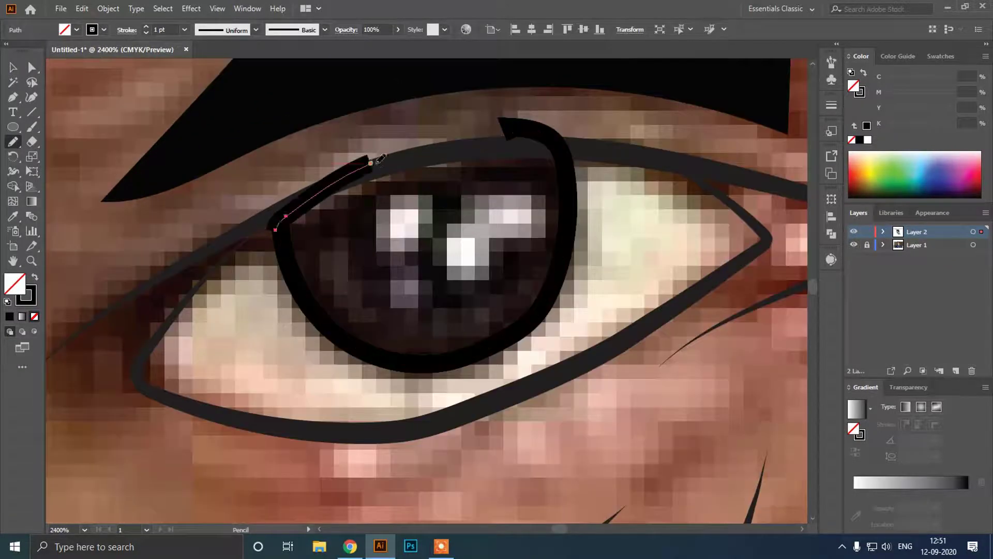
key("ctrl+z")
left_click_drag(283, 226, 376, 171)
left_click_drag(376, 171, 477, 142)
left_click_drag(547, 147, 520, 144)
Swap the left-hand iris's stroke and fill to make it solid black without an outline, and deselect it
scroll(344, 207, "down", 4)
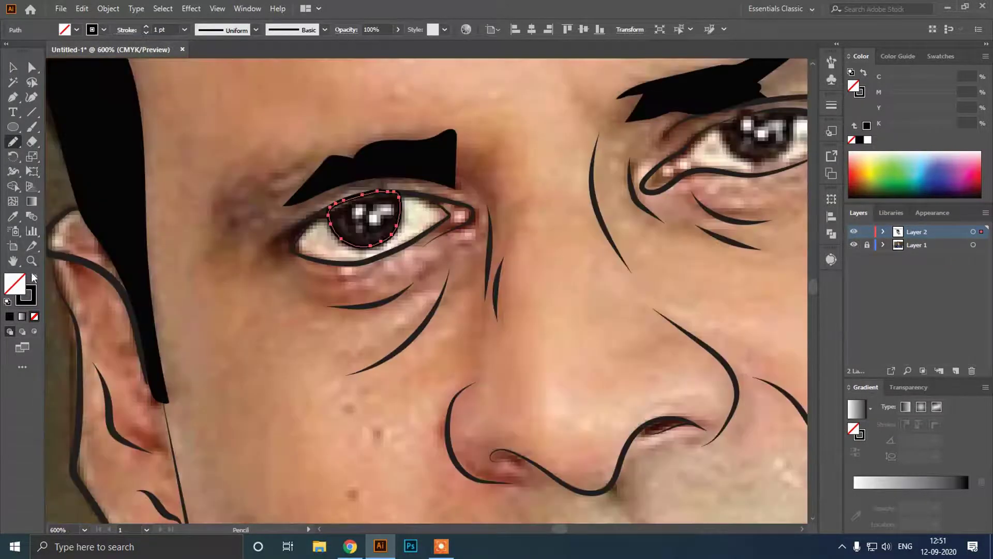
left_click(34, 277)
left_click(13, 67)
left_click(194, 110)
Trace the right-hand eye's iris with the Pencil tool as a closed shape along the upper eyelid
scroll(426, 129, "right", 9)
key("n")
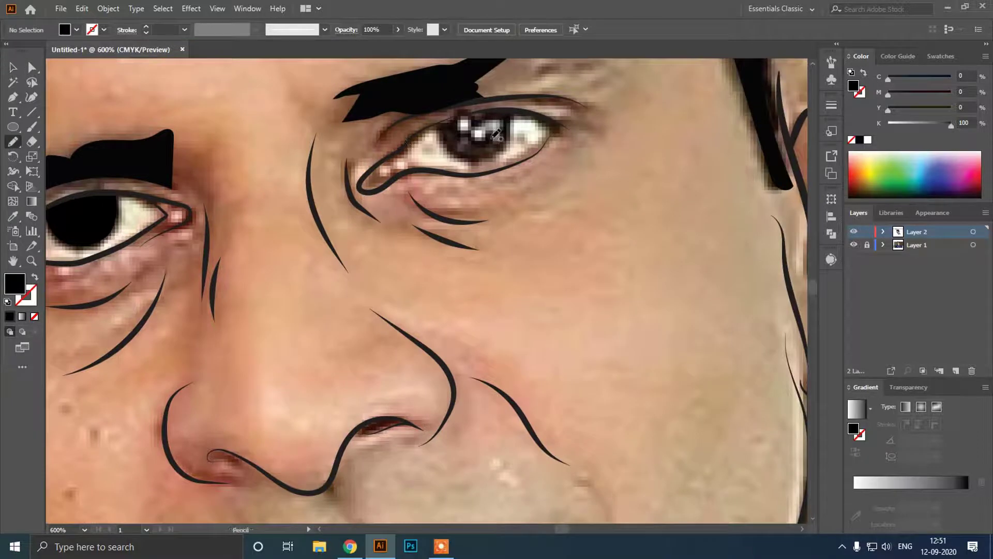
scroll(525, 132, "up", 3)
scroll(305, 132, "up", 1)
mouse_move(305, 131)
left_mouse_down()
mouse_move(396, 229)
mouse_move(500, 91)
left_mouse_up()
scroll(442, 79, "up", 2)
mouse_move(169, 184)
left_mouse_down()
mouse_move(281, 144)
mouse_move(273, 149)
left_mouse_up()
mouse_move(273, 150)
left_mouse_down()
mouse_move(450, 114)
mouse_move(558, 106)
left_mouse_up()
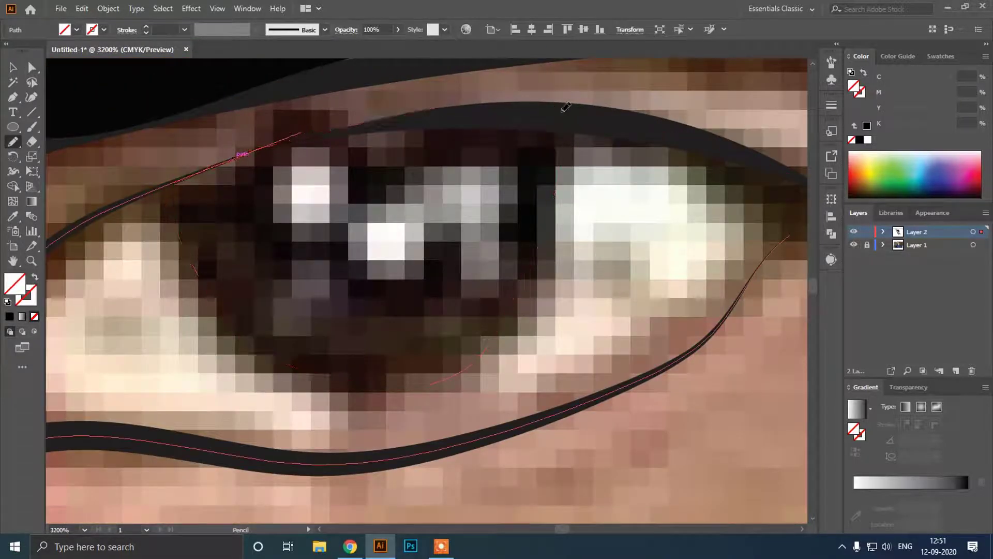
Fill the right-hand iris with the hair's near-black colour using the Eyedropper and deselect it
scroll(430, 184, "down", 4)
left_click(13, 217)
left_click(336, 140)
key("v")
left_click(199, 166)
Toggle the photo layer off and on to check the drawing with the filled irises
scroll(218, 156, "down", 7)
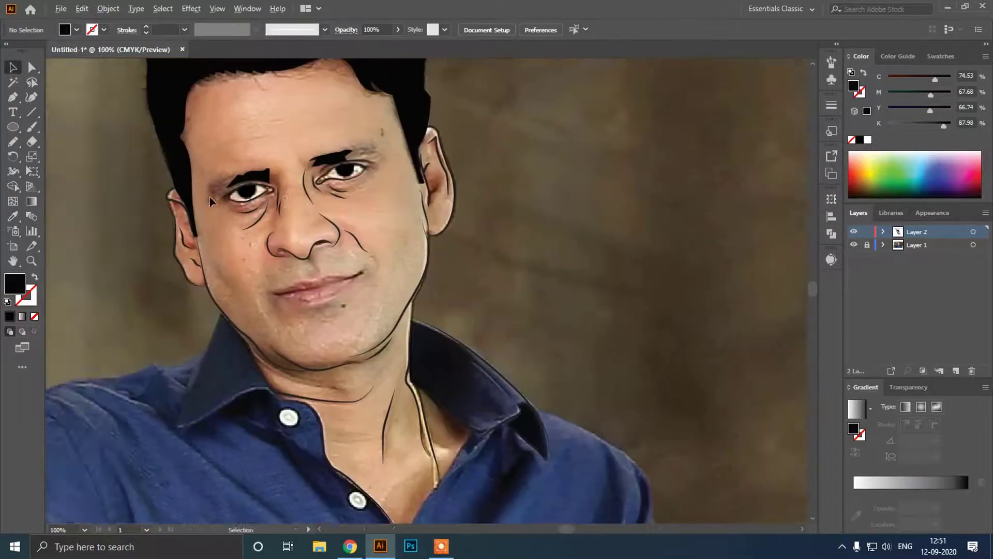
left_click(854, 245)
left_click(853, 245)
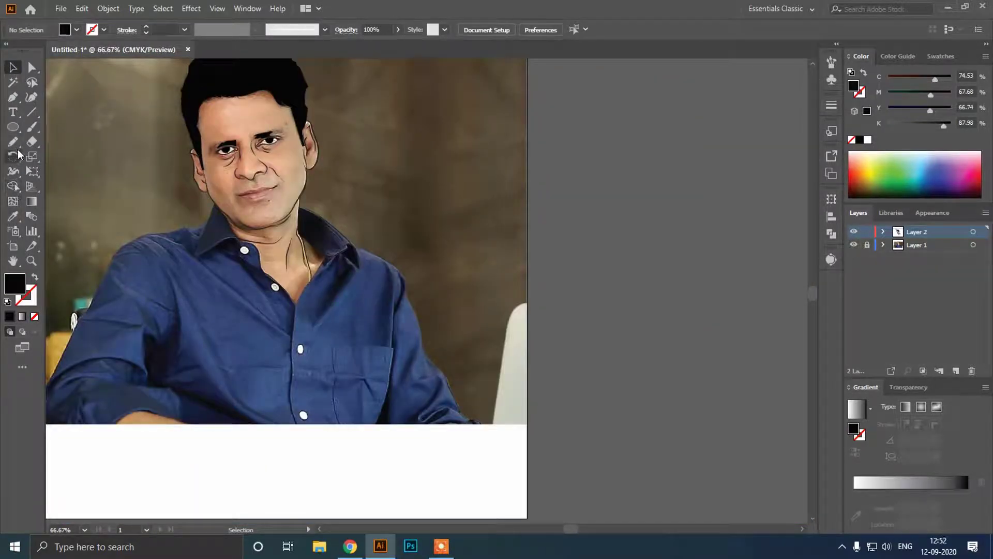
Trace the lower lip's edge with the Paintbrush from the left-hand mouth corner, ending with a small hook around the right-hand corner
left_click(31, 127)
key("ctrl+1")
scroll(257, 197, "up", 4)
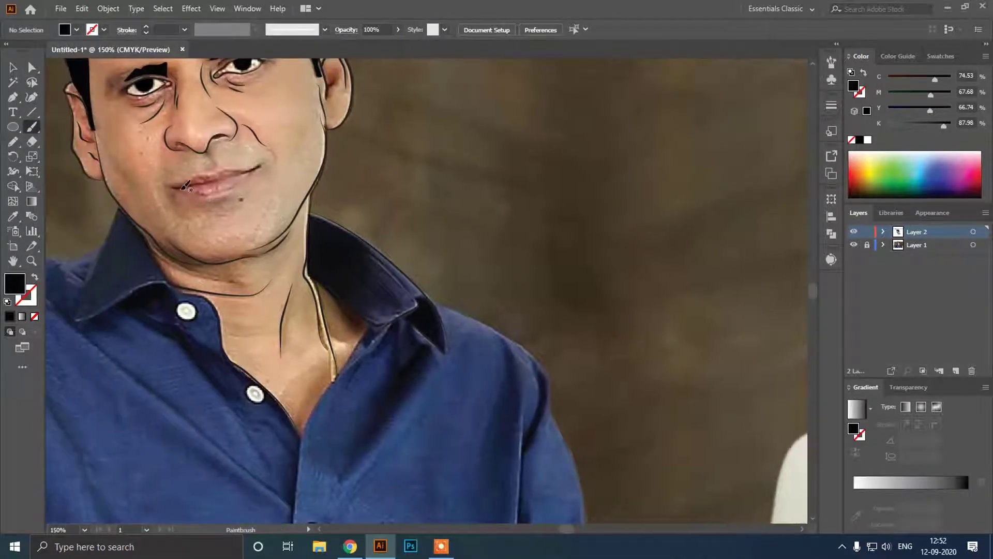
scroll(182, 184, "up", 1)
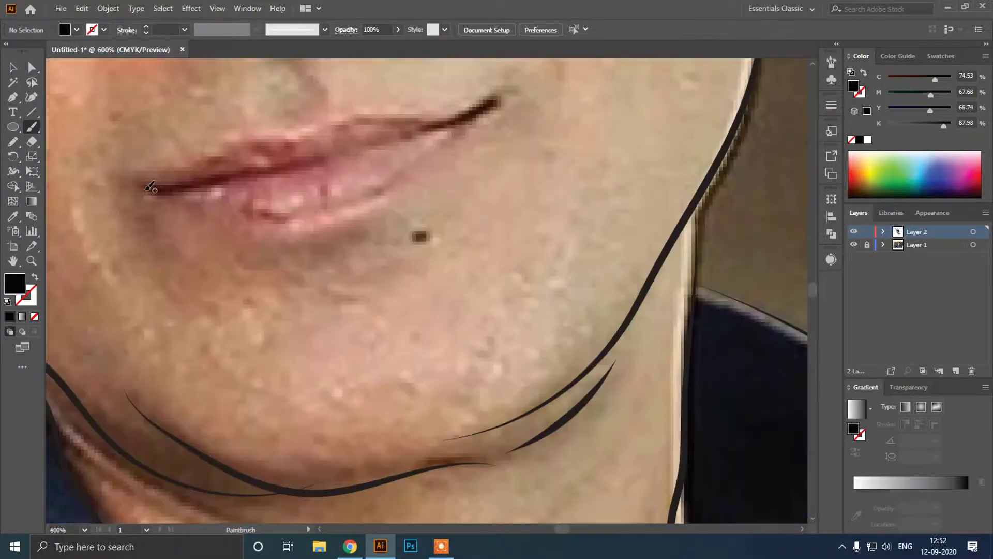
left_click_drag(147, 190, 178, 200)
left_click_drag(496, 93, 497, 95)
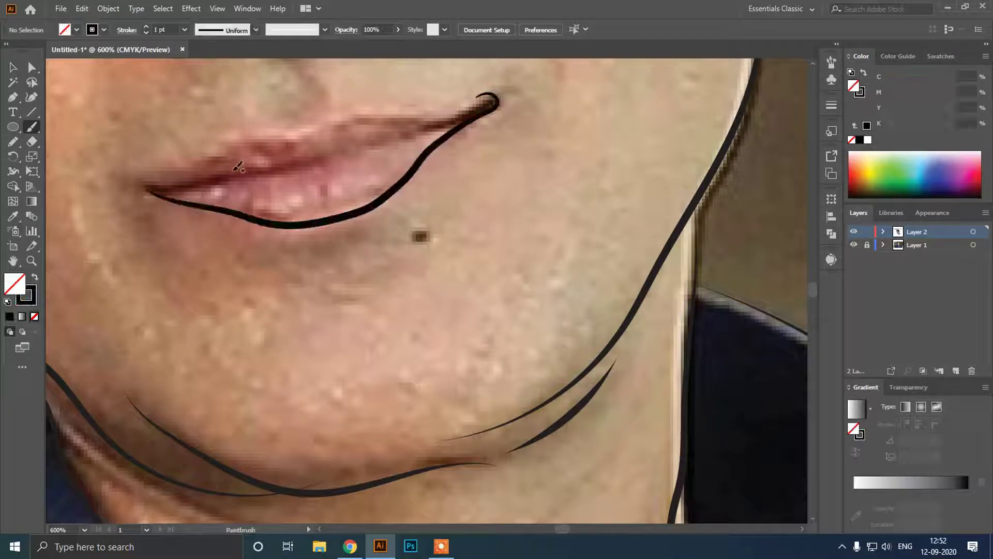
Set the lower-lip line's stroke weight to 0.75 pt and deselect it
key("v")
left_click(311, 227)
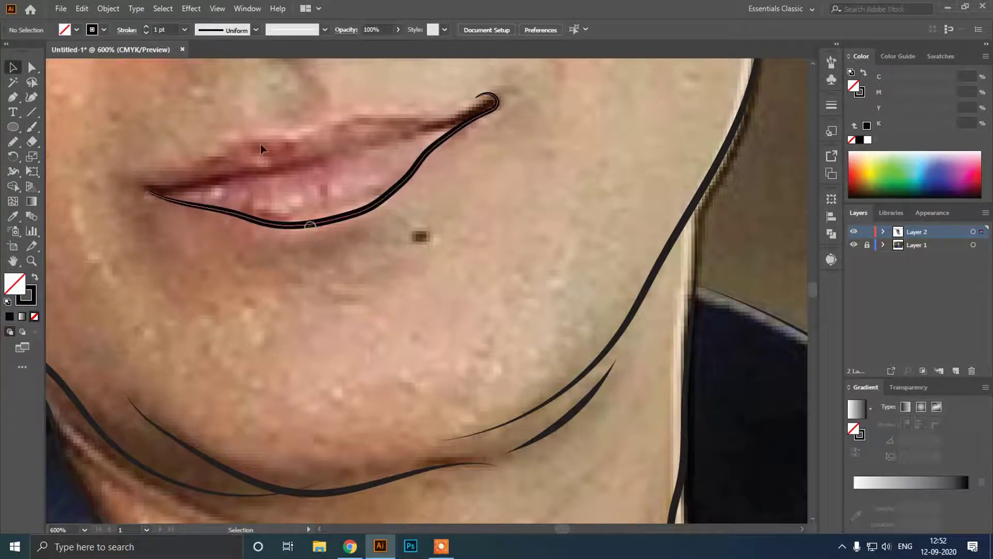
left_click(311, 225)
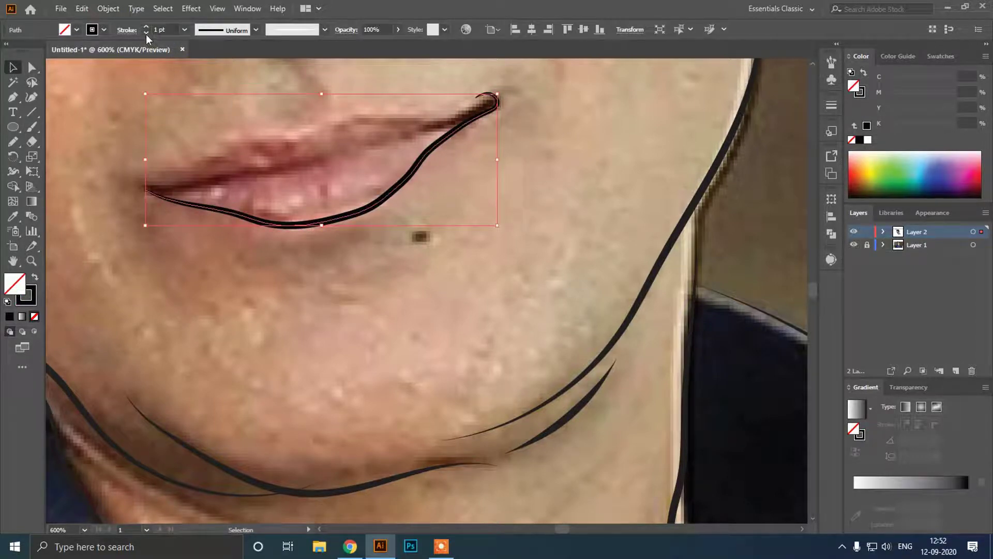
left_click(146, 33)
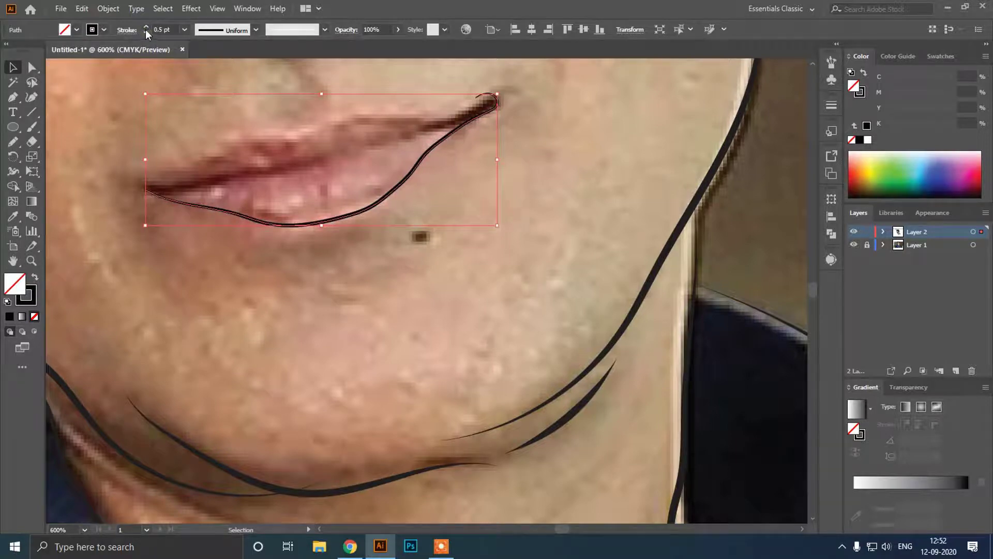
left_click(146, 28)
left_click(203, 271)
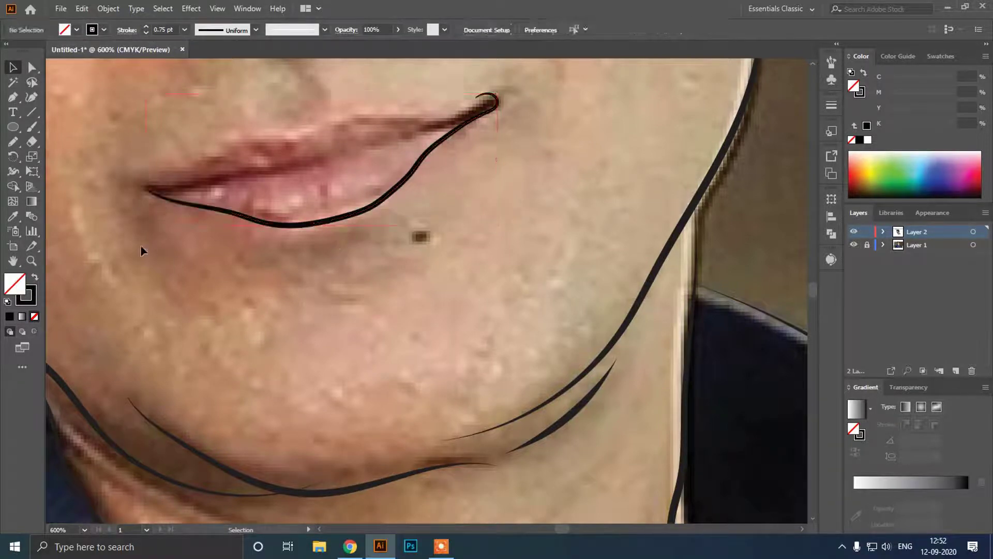
Trace the upper lip's edge with the Paintbrush, starting around the left-hand mouth corner and following both lip peaks
key("b")
scroll(149, 206, "up", 2)
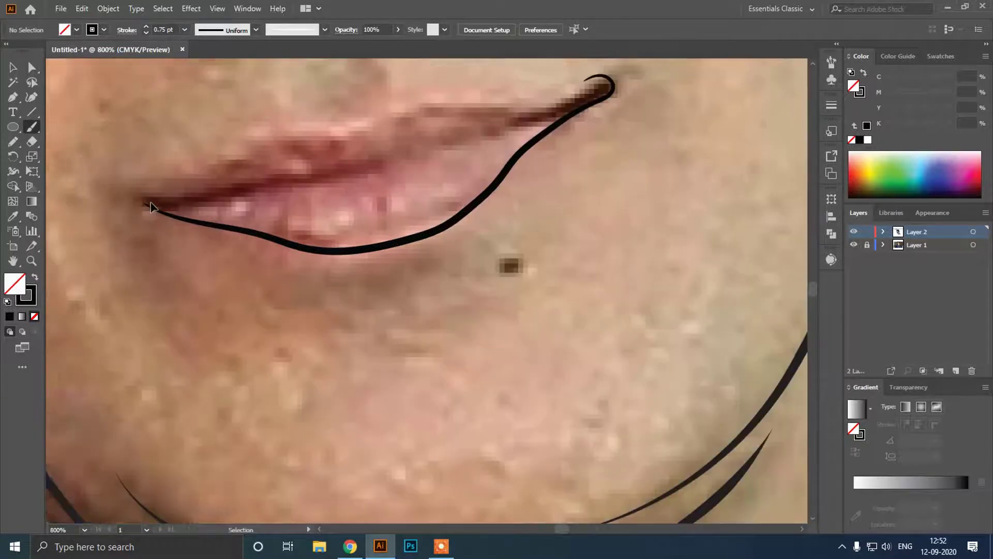
scroll(138, 198, "right", 2)
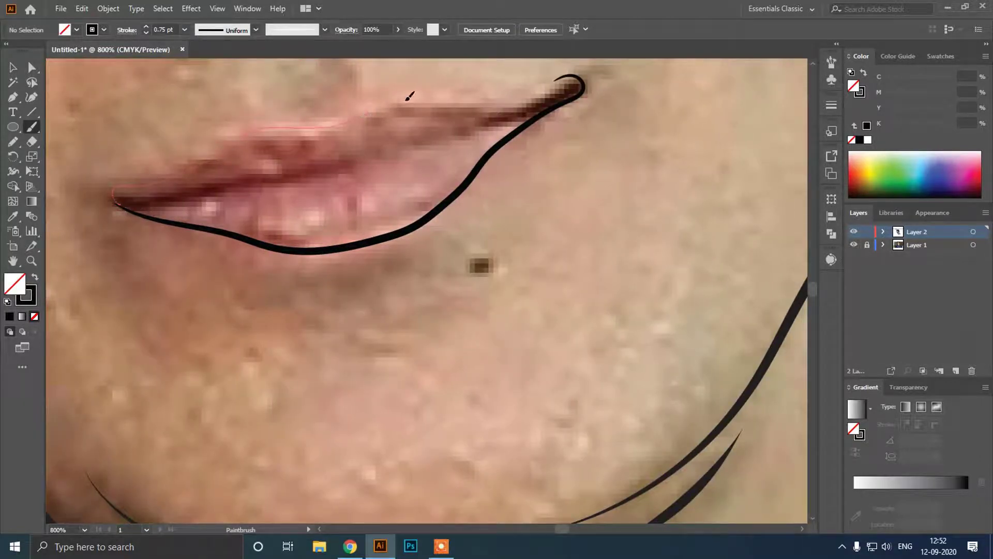
left_click_drag(501, 110, 497, 113)
scroll(466, 153, "up", 2)
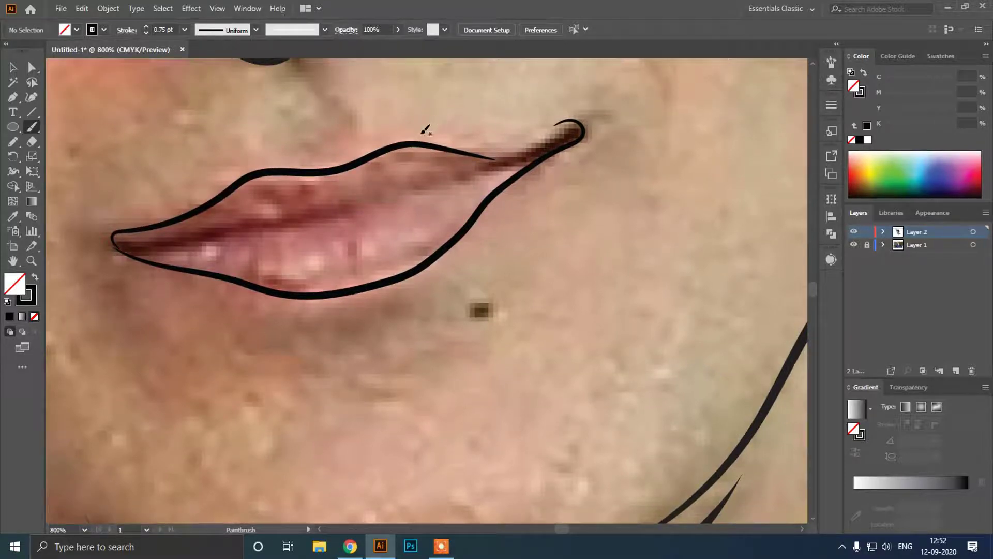
Reshape the upper-lip line with the Curvature tool so its right-hand end meets the lower lip's hook, and deselect it
key("shift+grave")
left_click(401, 146)
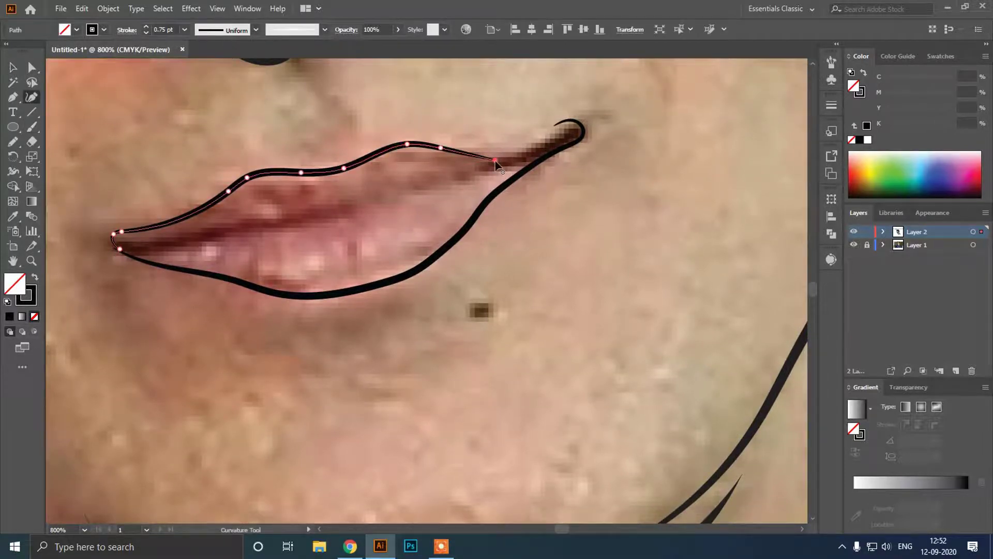
left_click(555, 129)
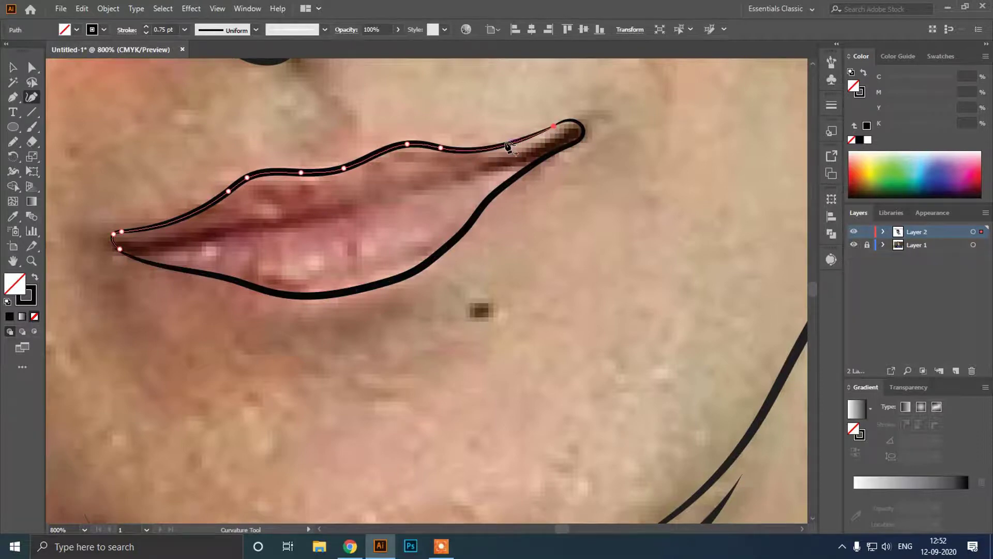
left_click(508, 144)
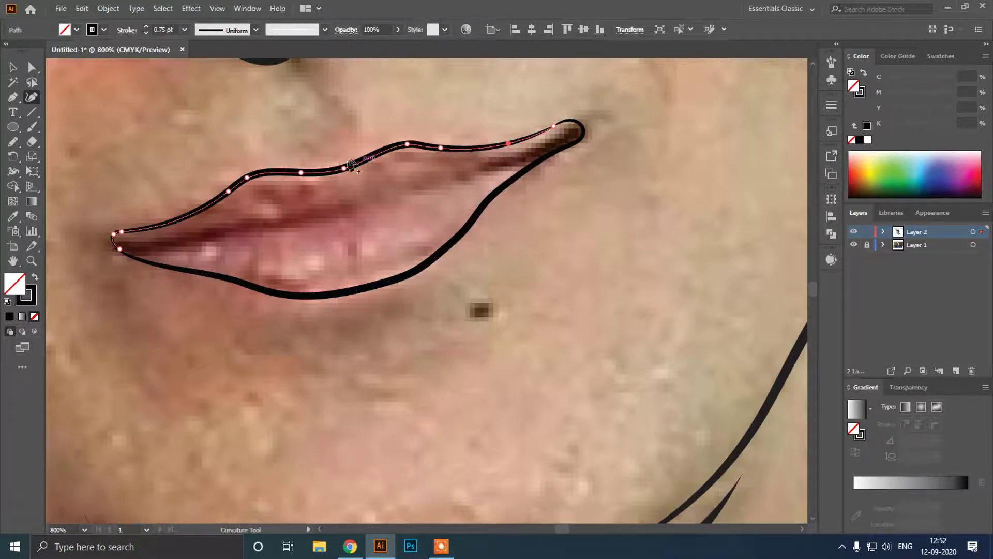
scroll(314, 163, "down", 2)
left_click(13, 68)
left_click(112, 211)
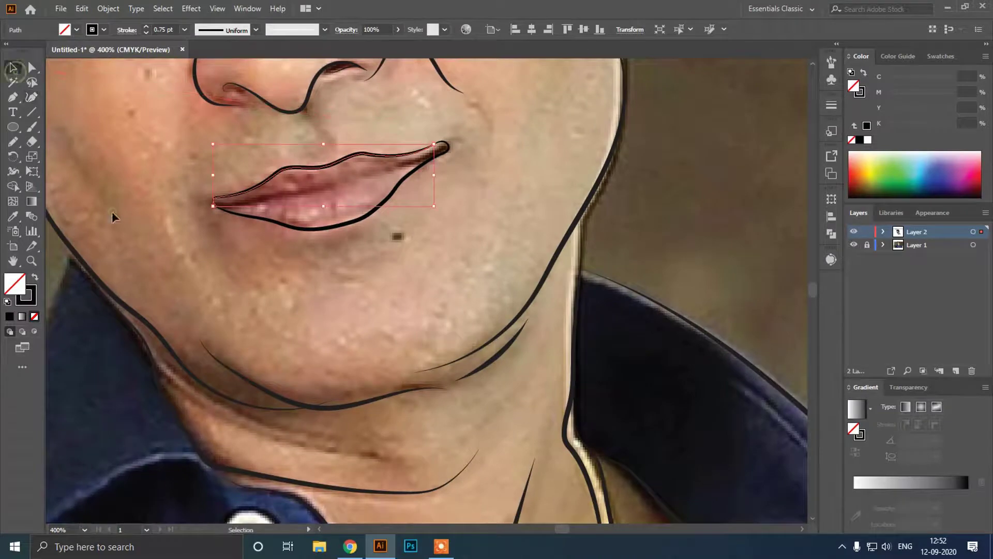
scroll(124, 224, "down", 4)
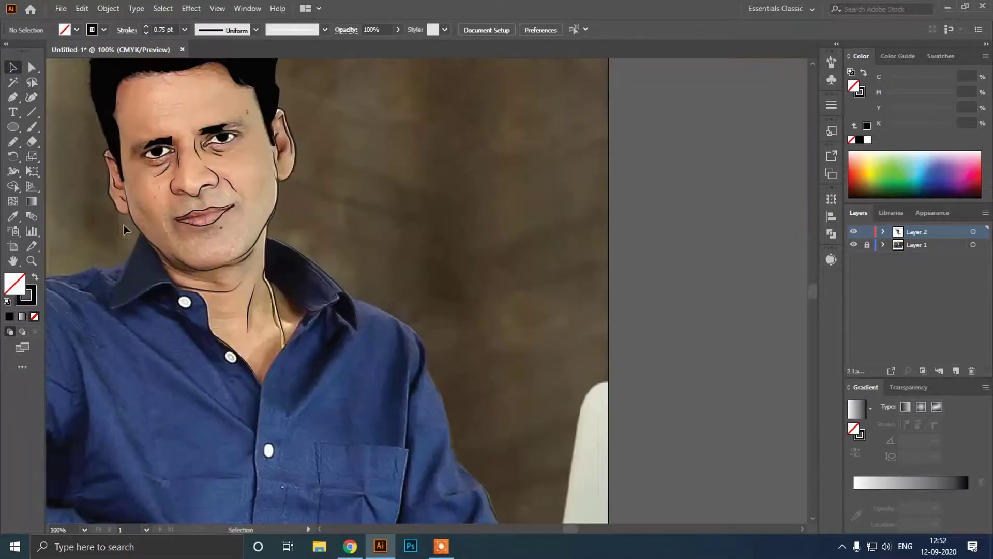
Draw a thin closed Pencil shape along the dark parting between the lips, from the left-hand to the right-hand mouth corner
left_click(13, 141)
scroll(186, 227, "up", 3)
scroll(176, 206, "up", 3)
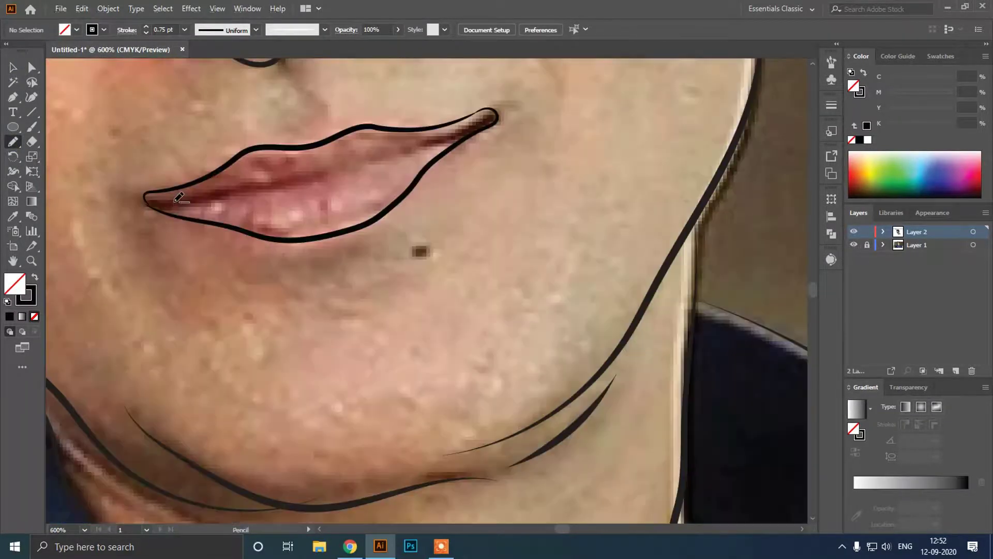
mouse_move(135, 192)
left_mouse_down()
mouse_move(183, 195)
mouse_move(332, 166)
left_mouse_up()
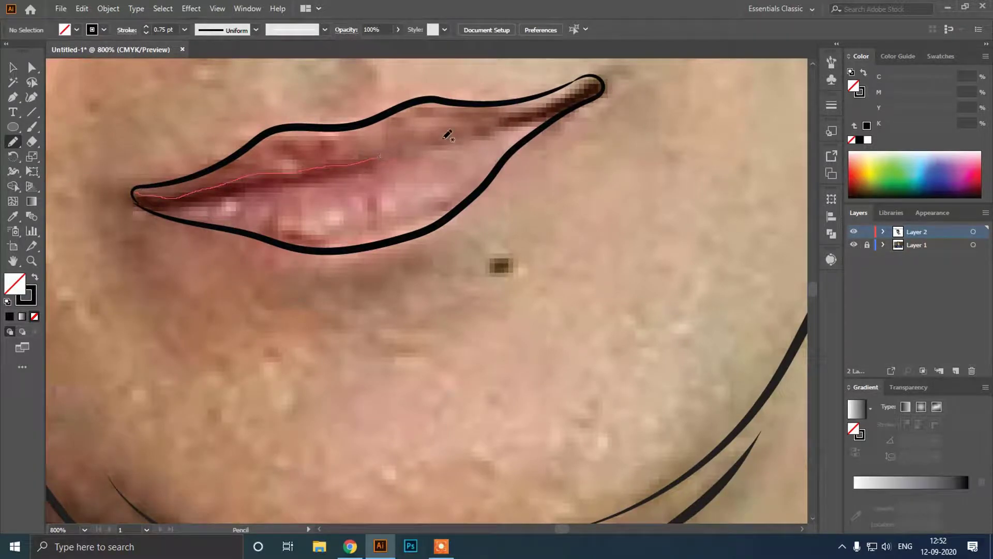
left_click_drag(500, 125, 549, 103)
left_click_drag(606, 84, 523, 125)
mouse_move(393, 155)
left_mouse_down()
mouse_move(166, 210)
mouse_move(140, 208)
mouse_move(149, 183)
left_mouse_up()
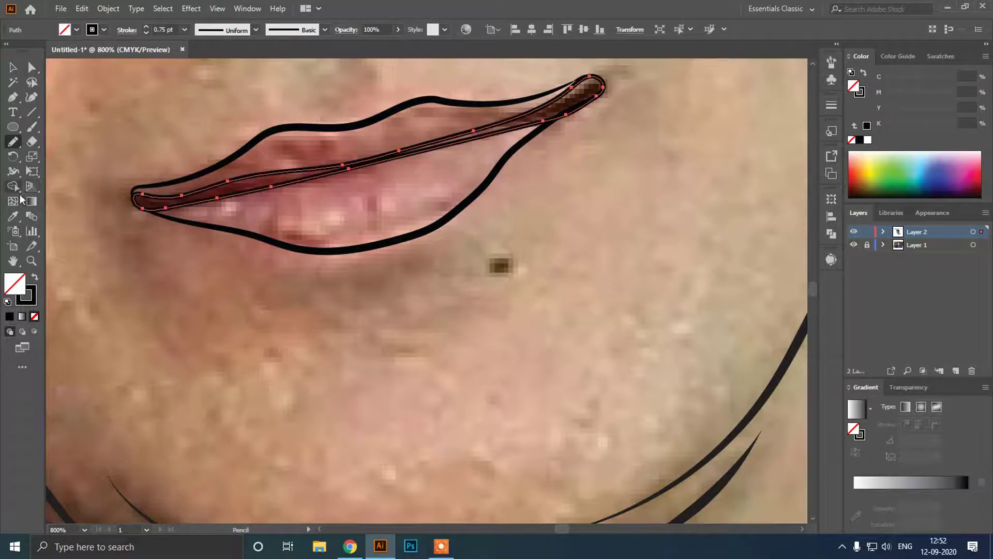
Swap the lip-parting shape's stroke and fill so it is solid black without an outline, and deselect it
left_click(34, 276)
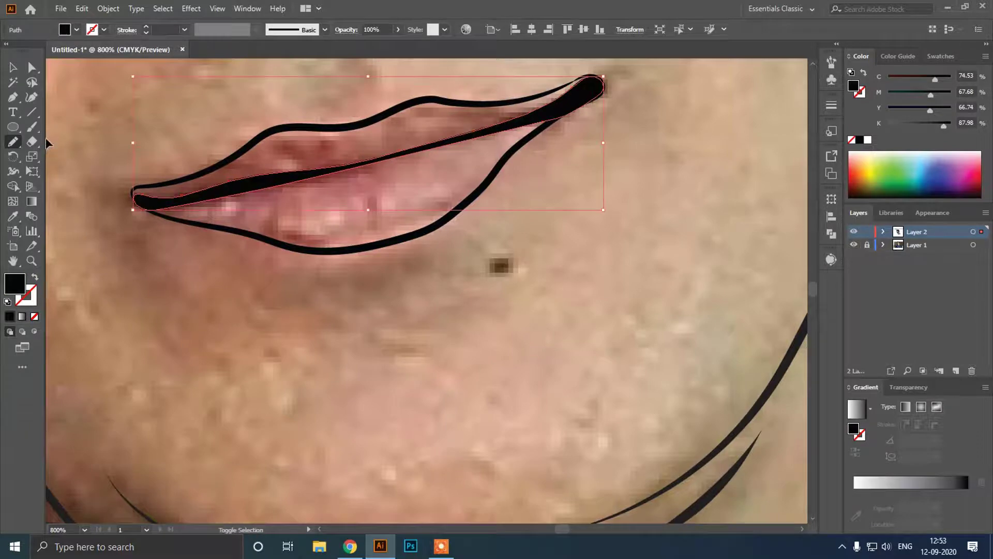
left_click(12, 67)
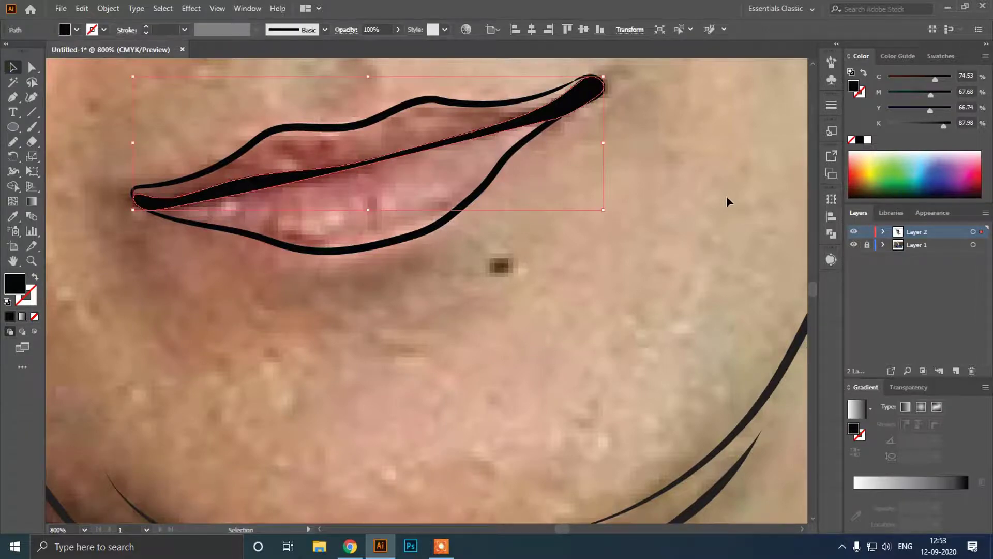
left_click(665, 149)
Inspect the filled lip parting up close and against the whole portrait
scroll(662, 148, "up", 3)
scroll(564, 117, "down", 5)
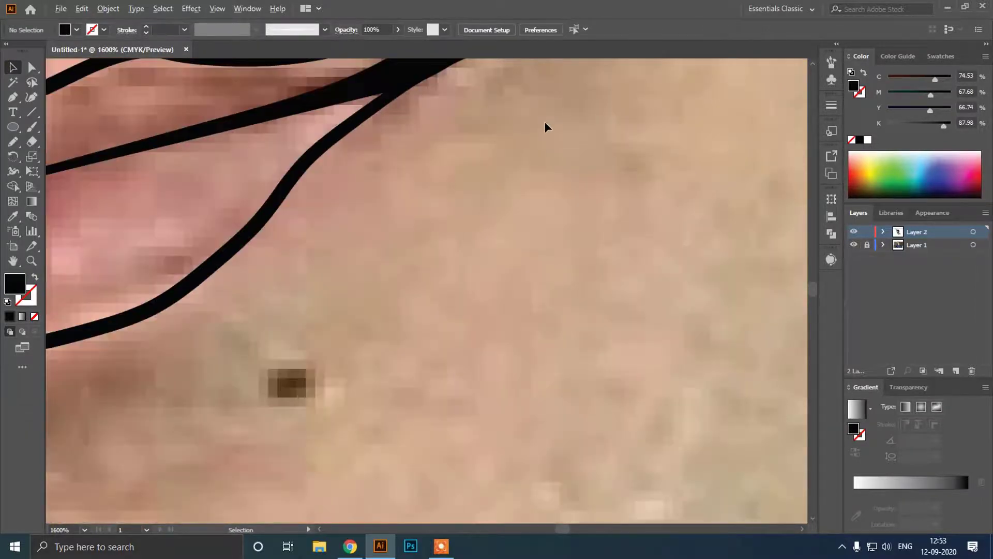
scroll(483, 147, "down", 4)
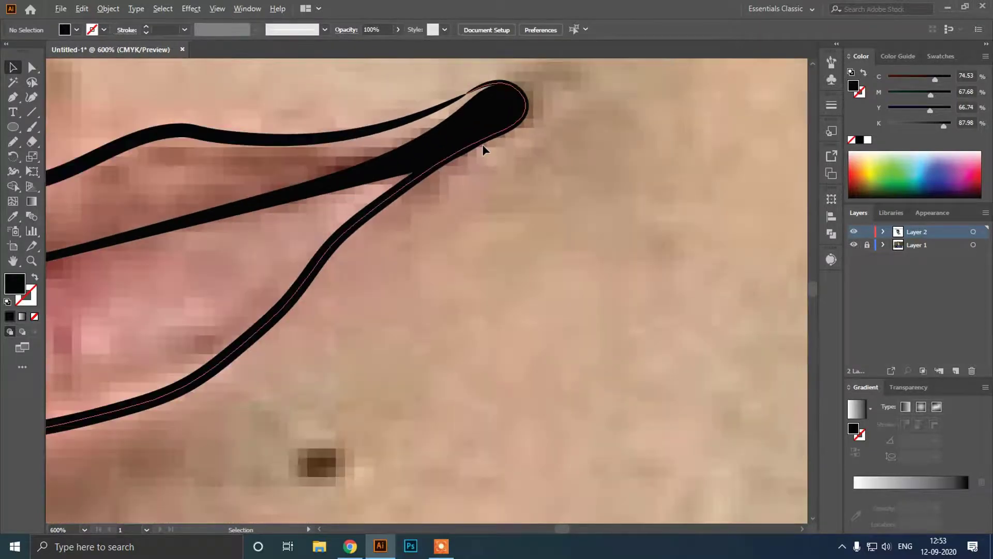
scroll(483, 146, "down", 3)
scroll(602, 148, "up", 3)
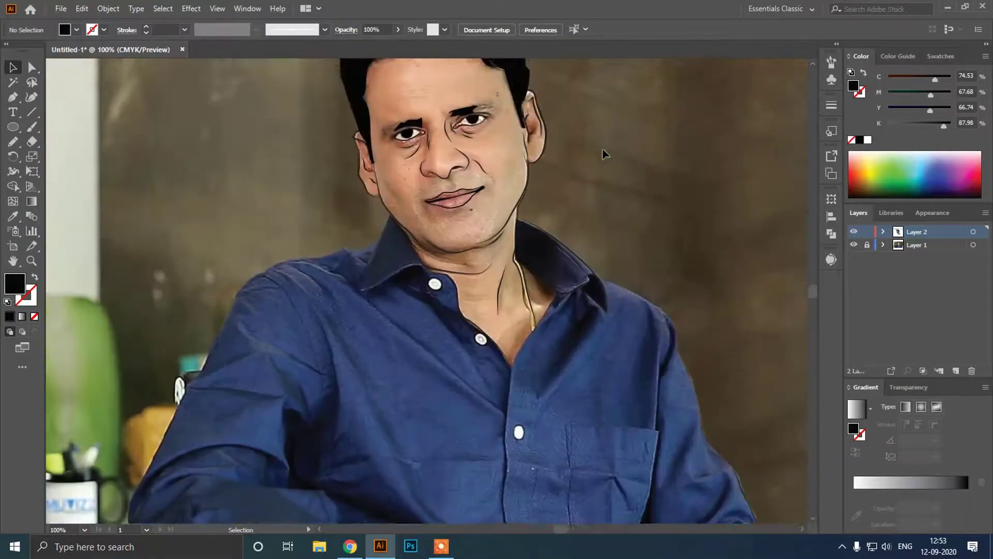
scroll(602, 148, "down", 1)
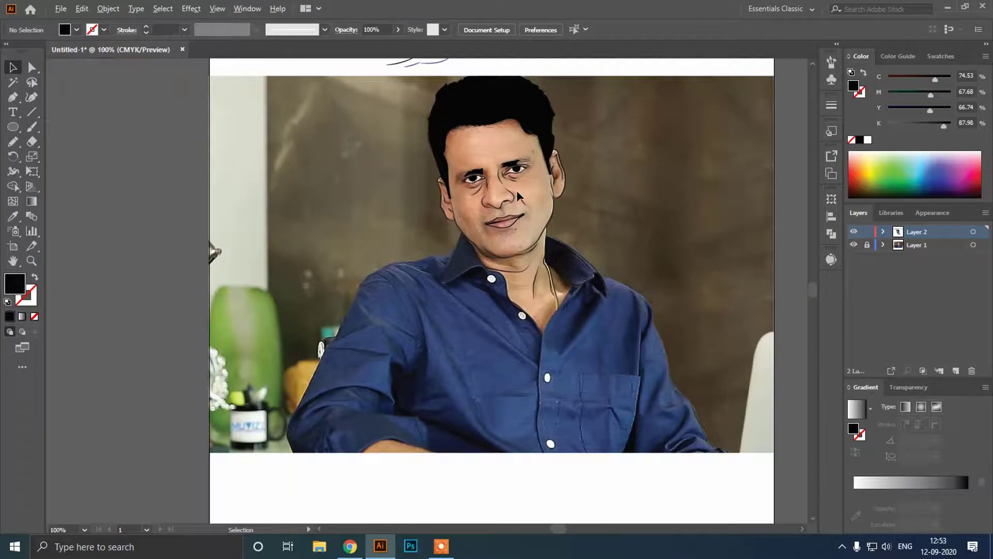
scroll(479, 220, "up", 6)
scroll(479, 220, "up", 2)
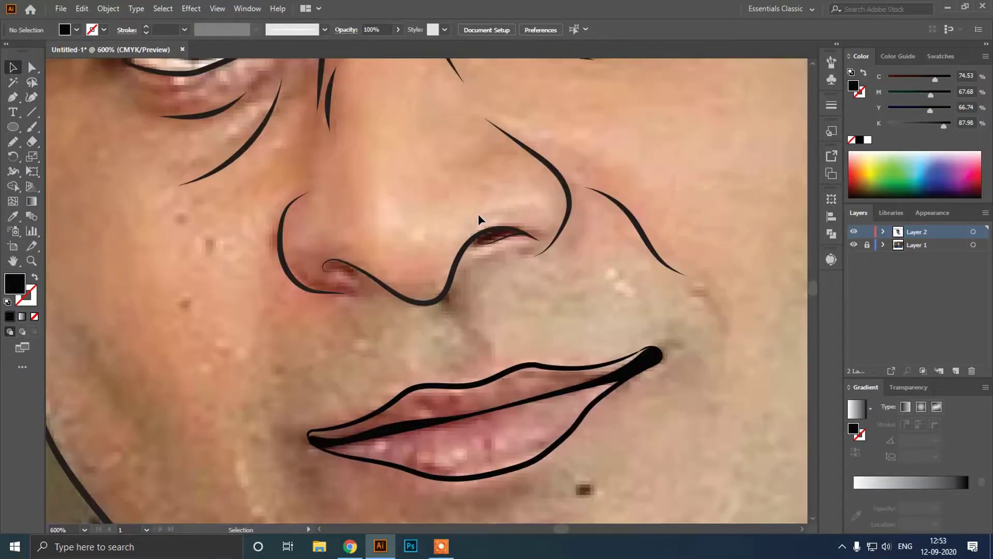
Draw a closed Pencil shape over the dark opening of the right-hand nostril, redoing the first short stroke
key("n")
scroll(418, 223, "up", 2)
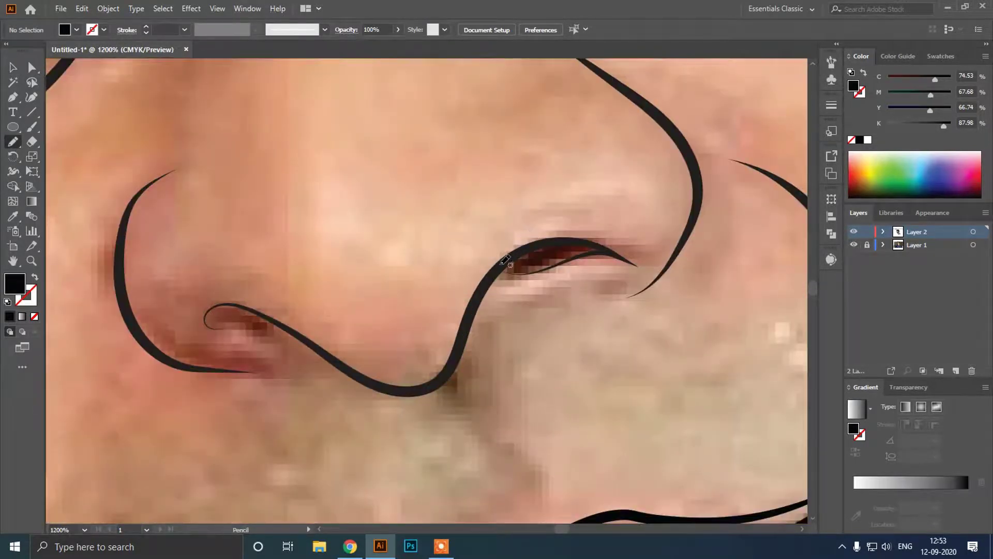
left_click_drag(499, 264, 524, 269)
scroll(542, 268, "up", 2)
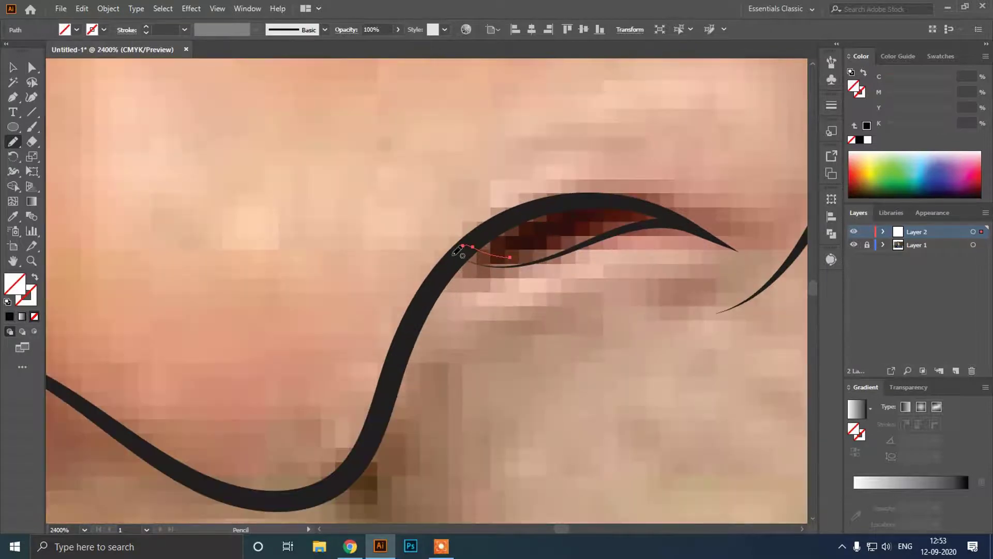
key("ctrl+z")
left_click_drag(463, 256, 500, 266)
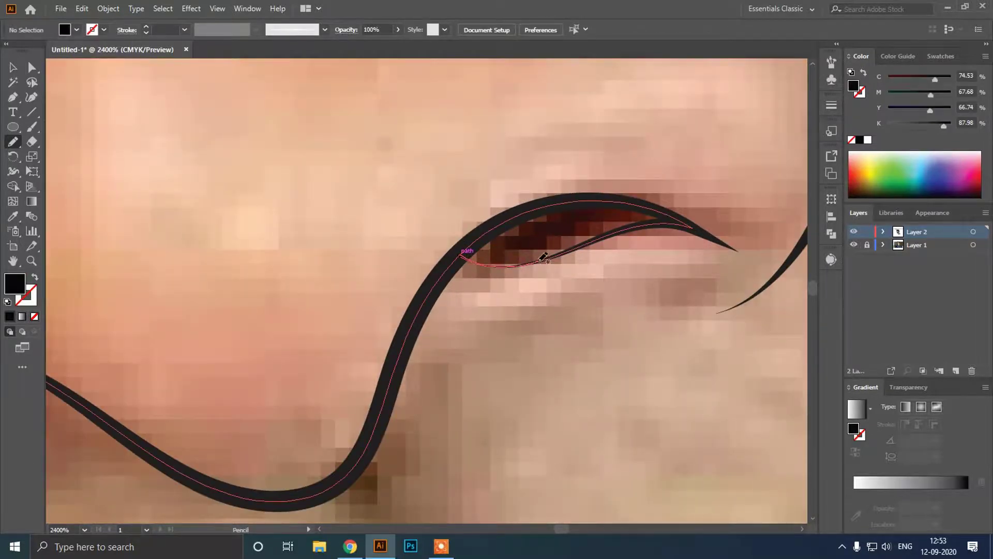
mouse_move(572, 247)
left_mouse_down()
mouse_move(541, 260)
mouse_move(661, 225)
left_mouse_up()
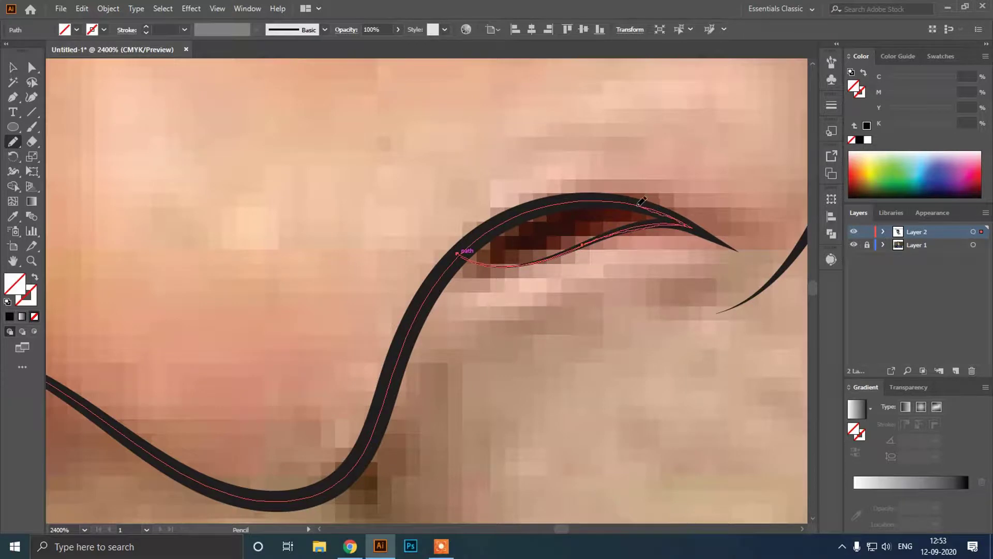
mouse_move(588, 198)
left_mouse_down()
mouse_move(501, 225)
mouse_move(462, 252)
left_mouse_up()
Sample the nose outline with the Eyedropper, make black the nostril shape's fill with no stroke, and deselect it
left_click(12, 217)
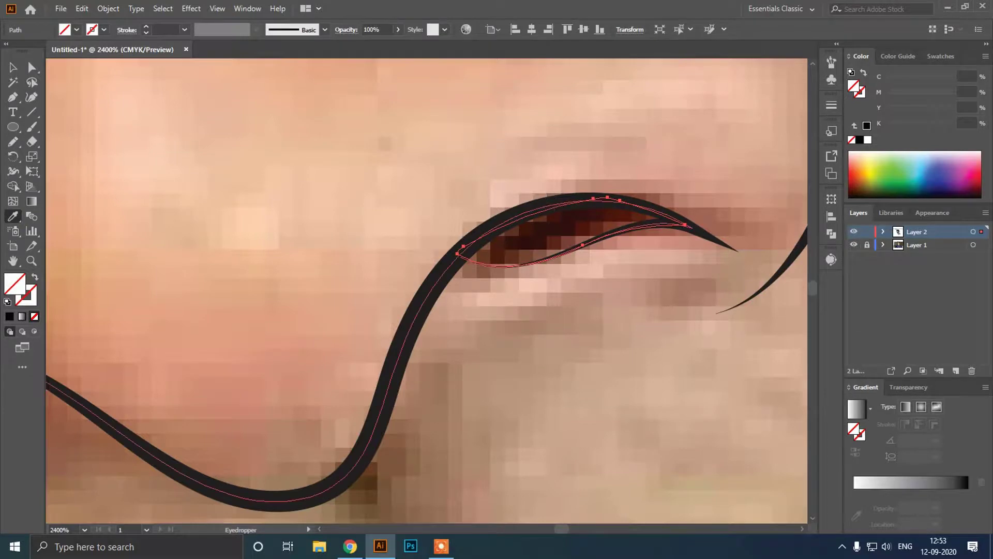
left_click(546, 201)
left_click(36, 279)
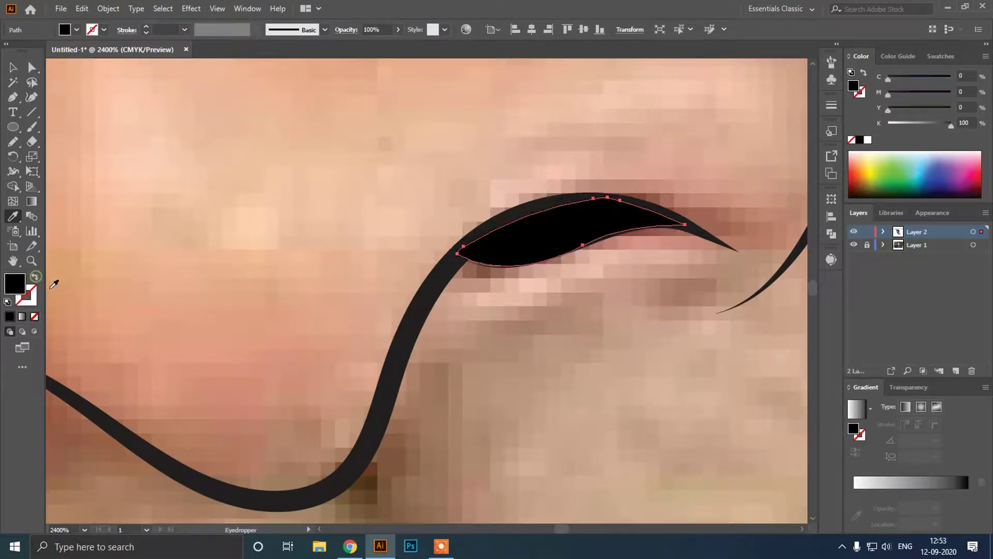
left_click(12, 67)
left_click(301, 196)
Toggle the photo layer off and on to check the line drawing with the filled mouth and nostril
scroll(301, 196, "down", 5)
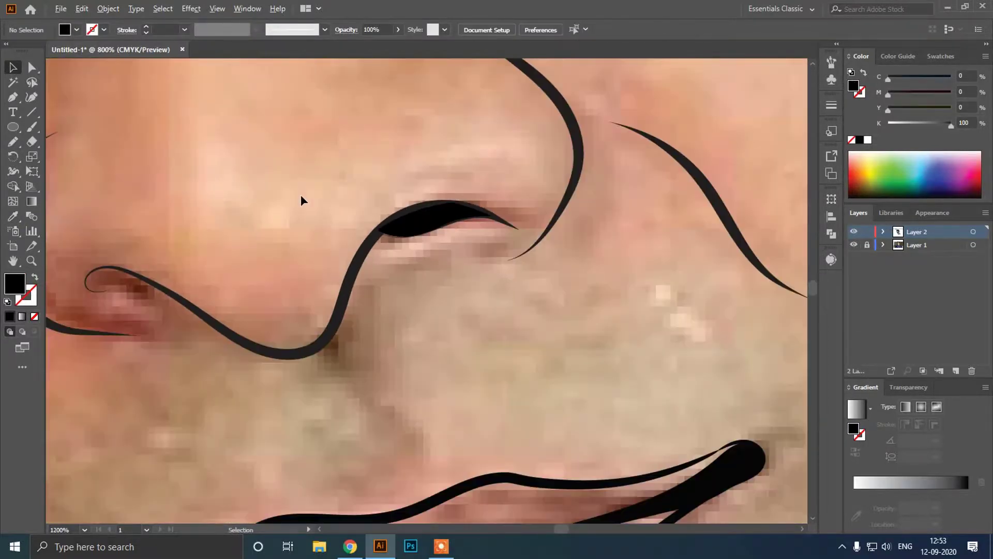
scroll(301, 196, "down", 2)
scroll(293, 204, "down", 1)
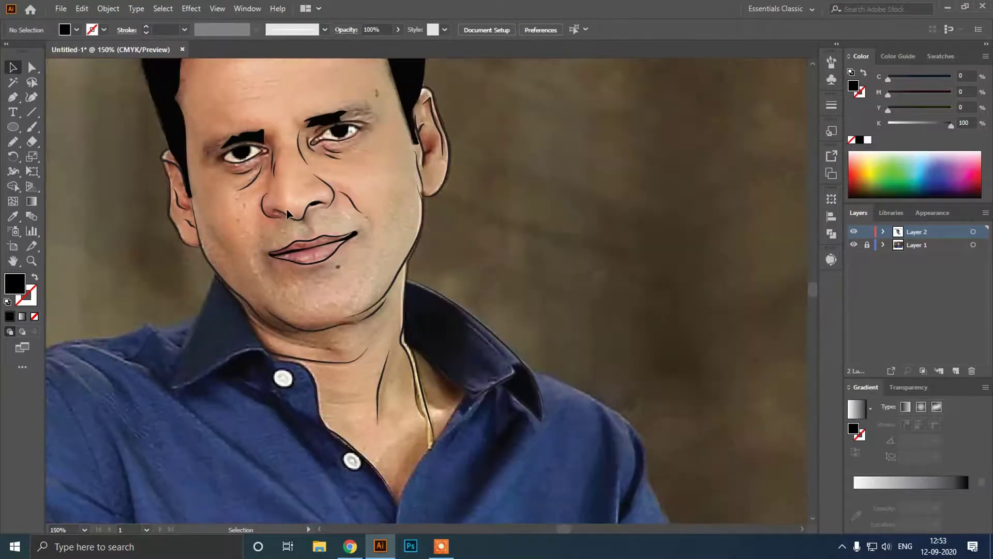
scroll(287, 208, "down", 1)
left_click(854, 244)
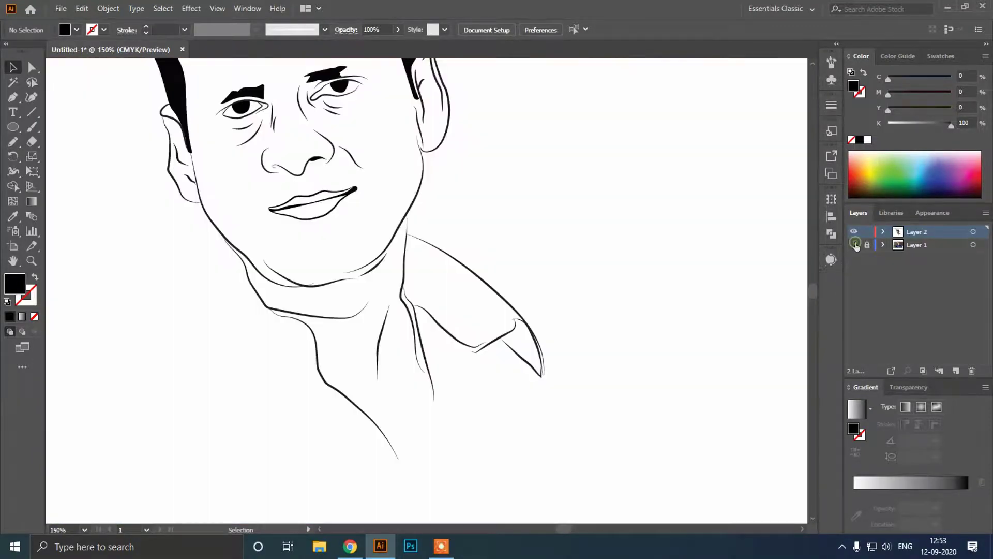
left_click(854, 245)
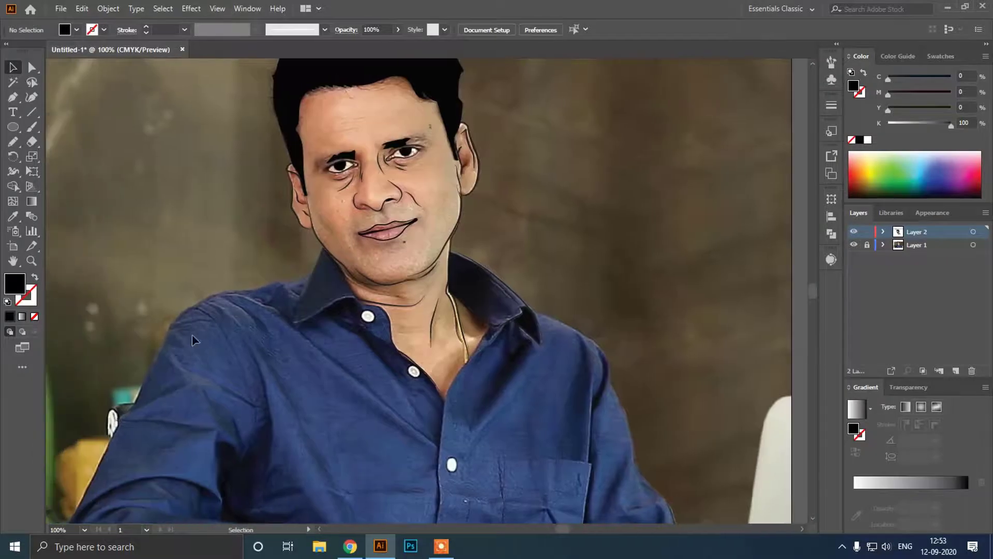
Trace the left-hand shirt collar with the Paintbrush using a 1 pt black stroke
scroll(290, 258, "up", 4)
mouse_move(414, 201)
left_mouse_down()
mouse_move(380, 287)
mouse_move(357, 425)
mouse_move(504, 353)
mouse_move(517, 357)
left_mouse_up()
scroll(559, 331, "down", 4)
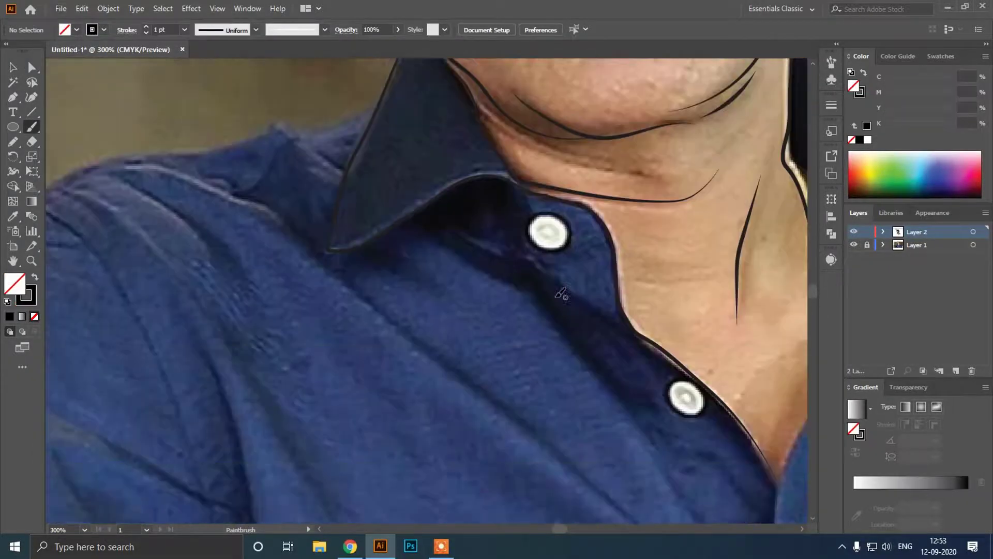
Trace the shirt's front opening edge and the placket's inner seam from the collar area down to the photo's lower edge
scroll(615, 129, "down", 2)
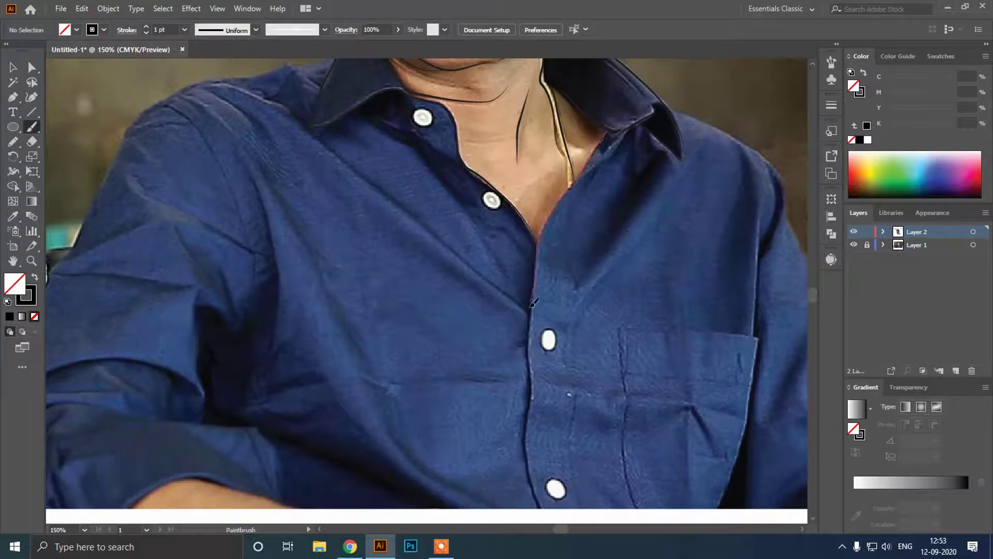
left_click_drag(528, 442, 531, 484)
scroll(543, 471, "right", 2)
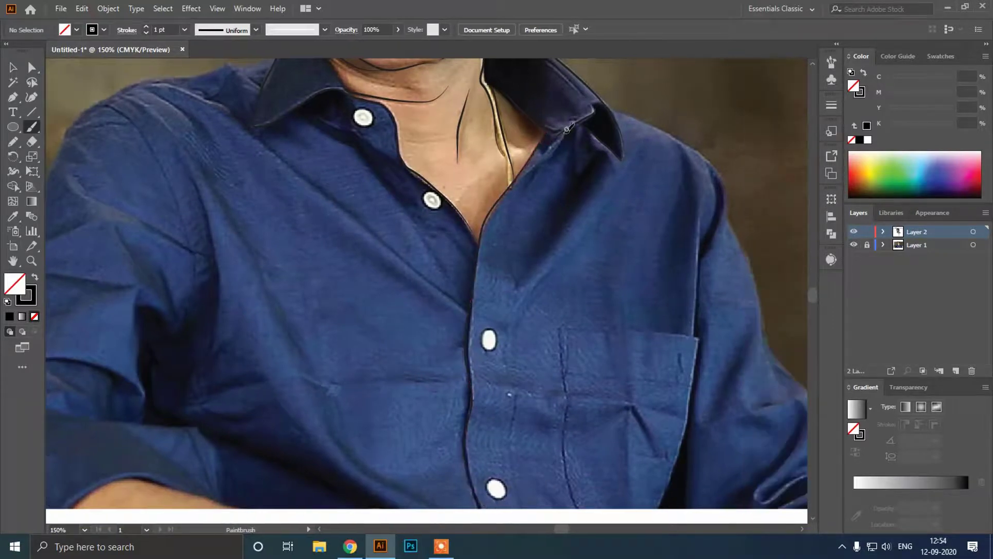
mouse_move(568, 128)
left_mouse_down()
mouse_move(525, 182)
mouse_move(516, 277)
left_mouse_up()
left_click_drag(511, 443, 517, 505)
Trace the right-hand shoulder outline and the armhole seam running down to the chest pocket's corner
scroll(568, 148, "right", 4)
left_click_drag(582, 213, 582, 216)
scroll(543, 155, "down", 2)
scroll(518, 104, "right", 2)
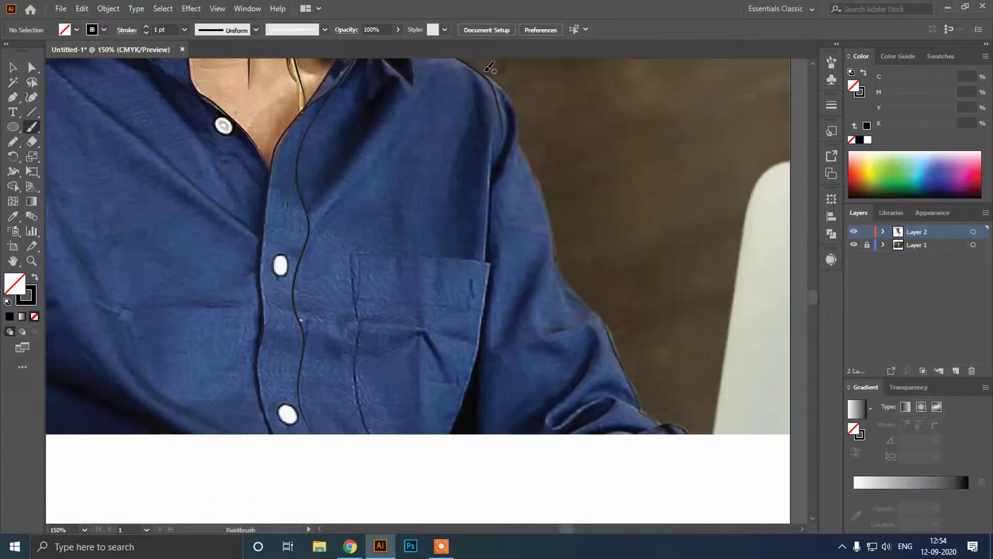
scroll(494, 191, "up", 2)
mouse_move(517, 113)
left_mouse_down()
mouse_move(492, 190)
mouse_move(485, 333)
left_mouse_up()
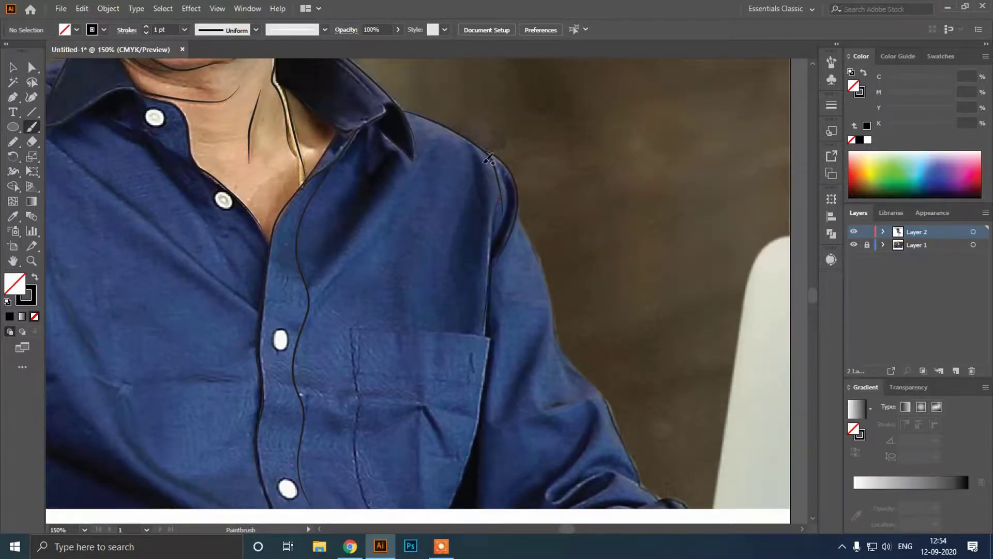
Trace the diagonal shirt fold from the right-hand collar tip down to the placket, replacing the first attempt
left_click_drag(338, 291, 323, 309)
key("ctrl+z")
left_click_drag(421, 154, 321, 306)
Trace the chest pocket's side edges, top edge and inner hem line with the Paintbrush
scroll(331, 314, "down", 2)
scroll(332, 313, "right", 2)
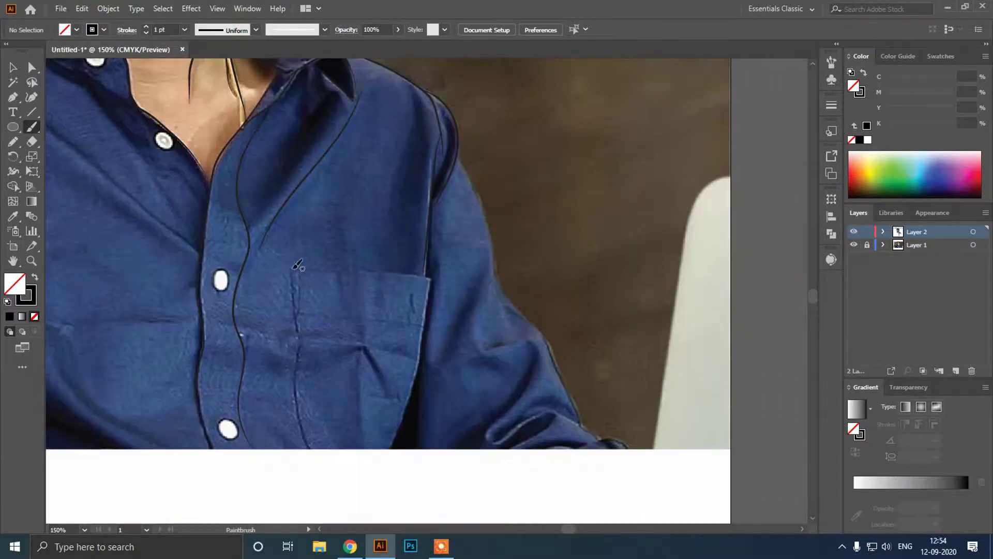
left_click_drag(303, 428, 310, 448)
scroll(305, 268, "up", 1)
mouse_move(300, 275)
left_mouse_down()
mouse_move(300, 312)
mouse_move(228, 334)
left_mouse_up()
left_click_drag(195, 324, 360, 344)
scroll(187, 203, "down", 2)
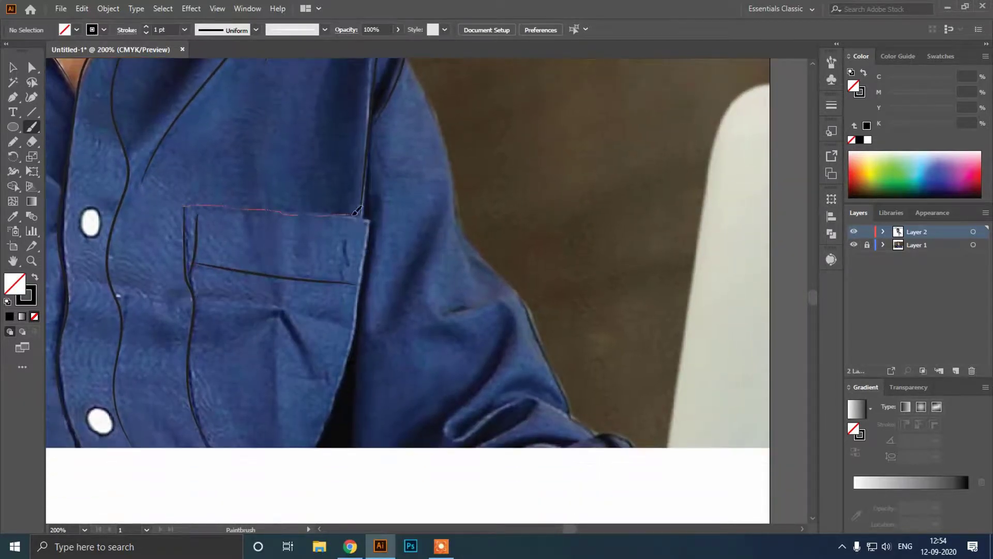
left_click_drag(357, 212, 362, 215)
scroll(370, 168, "down", 2)
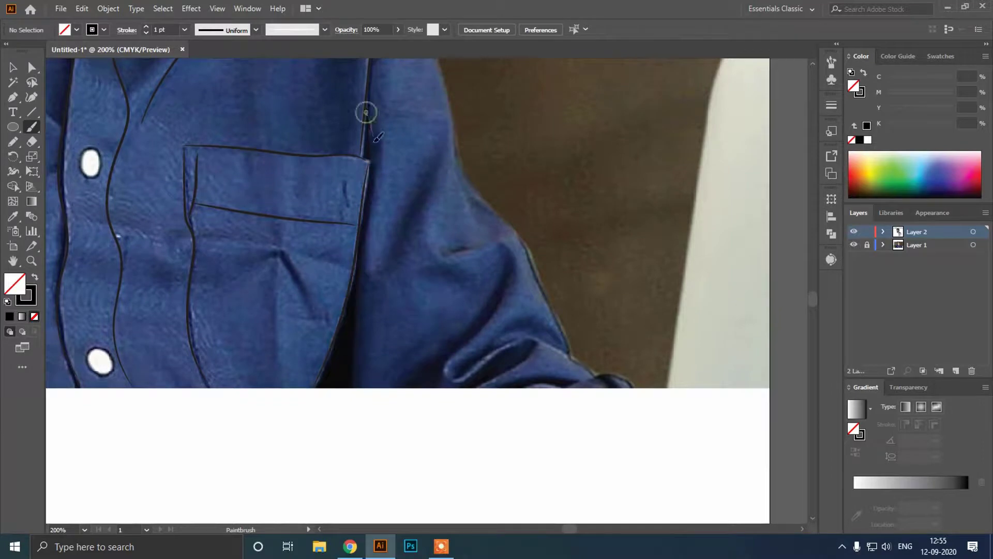
left_click_drag(369, 117, 356, 356)
Trace the outer edge and the short folds of the right-hand upper sleeve from the shoulder down to the elbow
scroll(470, 125, "right", 1)
scroll(470, 125, "up", 4)
left_click_drag(375, 118, 452, 301)
scroll(406, 202, "down", 3)
left_click_drag(415, 182, 452, 281)
Set the stroke colour to black and trace the right-hand sleeve's outer edge from the elbow down to the cuff
double_click(27, 295)
left_click(568, 344)
left_click(848, 192)
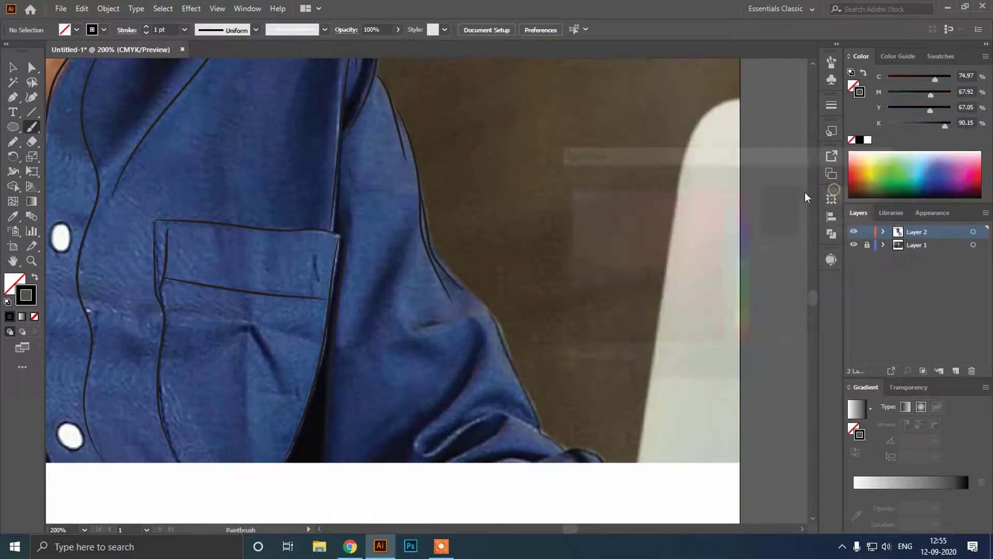
scroll(305, 223, "right", 3)
scroll(300, 226, "down", 1)
left_click_drag(450, 422, 464, 430)
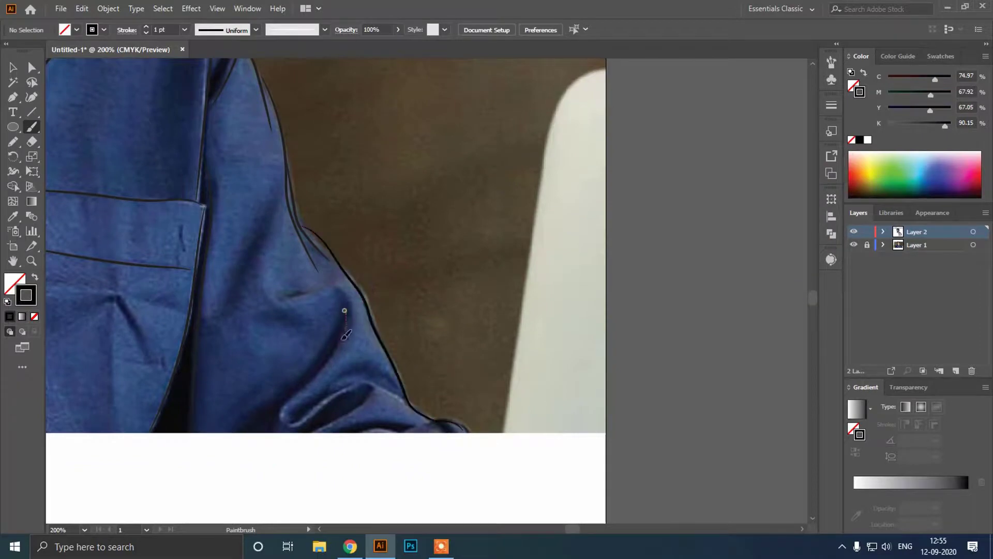
Trace the elbow and cuff folds inside the right-hand sleeve
mouse_move(345, 315)
left_mouse_down()
mouse_move(358, 394)
mouse_move(318, 426)
left_mouse_up()
left_click_drag(338, 431, 414, 425)
left_click_drag(268, 291, 337, 289)
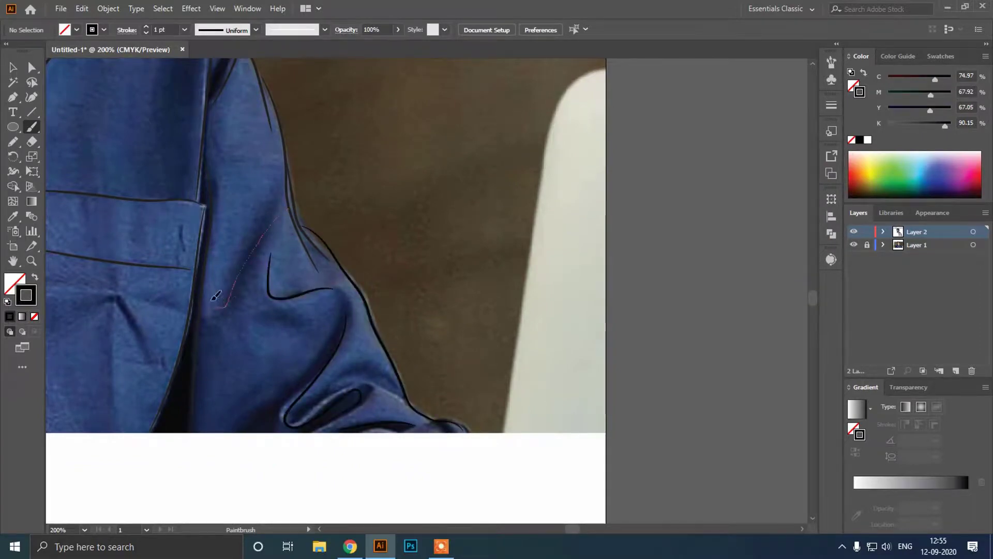
scroll(226, 253, "down", 2)
scroll(226, 253, "up", 2)
Trace the left-hand shoulder line and the long diagonal fold running from it down to the placket
mouse_move(70, 145)
left_mouse_down()
mouse_move(165, 166)
mouse_move(199, 134)
mouse_move(223, 129)
left_mouse_up()
scroll(217, 136, "right", 1)
left_click_drag(137, 168, 272, 294)
left_click_drag(446, 426, 466, 447)
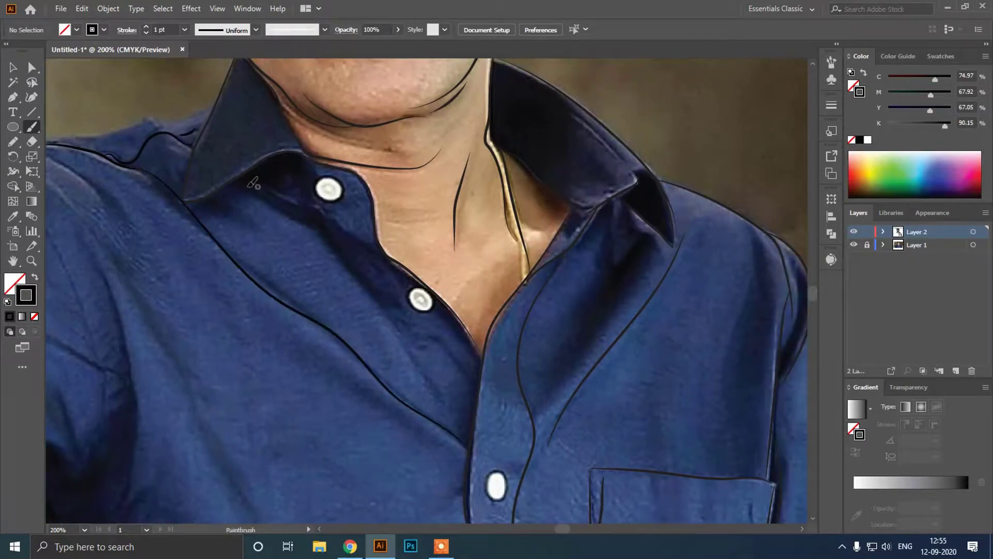
Trace the fabric folds beneath the left-hand collar and outline the two upper shirt buttons
mouse_move(259, 192)
left_mouse_down()
mouse_move(391, 326)
mouse_move(351, 230)
mouse_move(380, 255)
left_mouse_up()
left_click_drag(383, 258, 412, 286)
scroll(414, 287, "up", 3)
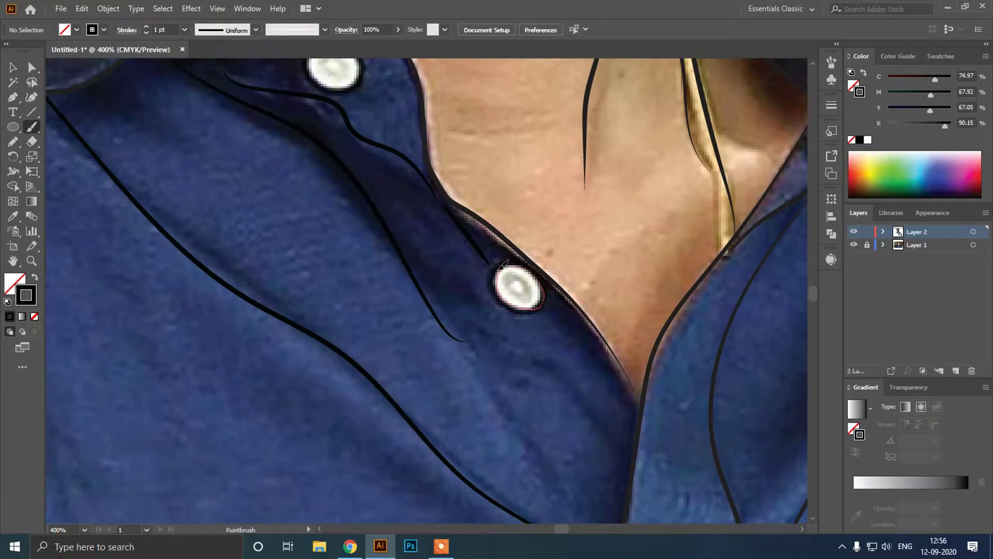
scroll(504, 264, "up", 2)
left_click_drag(336, 152, 333, 155)
scroll(336, 155, "down", 5)
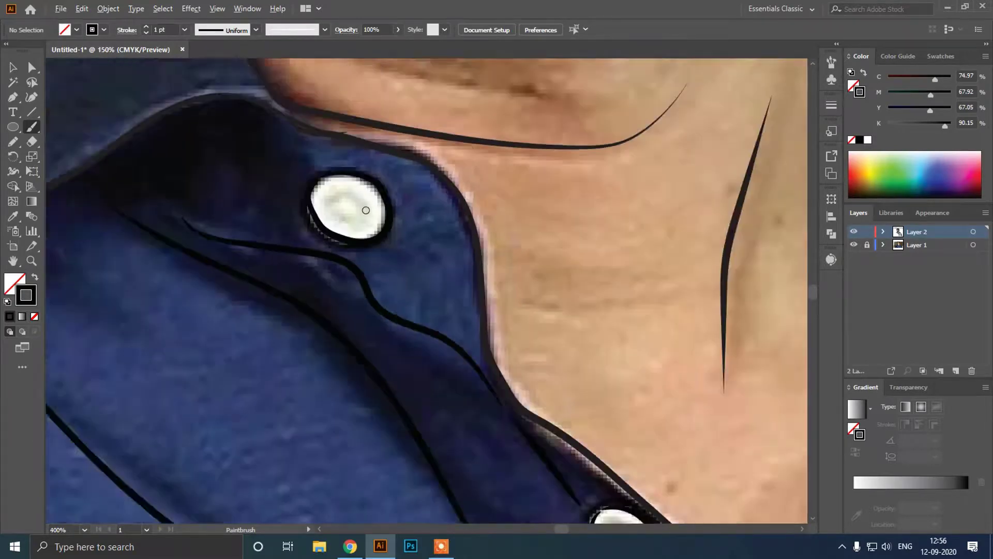
Trace the long left-hand chest fold, the line beside the armpit and the short creases fanning out below it
mouse_move(229, 255)
left_mouse_down()
mouse_move(326, 241)
mouse_move(497, 510)
left_mouse_up()
mouse_move(289, 204)
left_mouse_down()
mouse_move(298, 218)
mouse_move(292, 393)
mouse_move(319, 351)
left_mouse_up()
scroll(303, 396, "down", 1)
left_click_drag(283, 365, 283, 409)
left_click_drag(288, 411, 352, 388)
left_click_drag(309, 388, 350, 374)
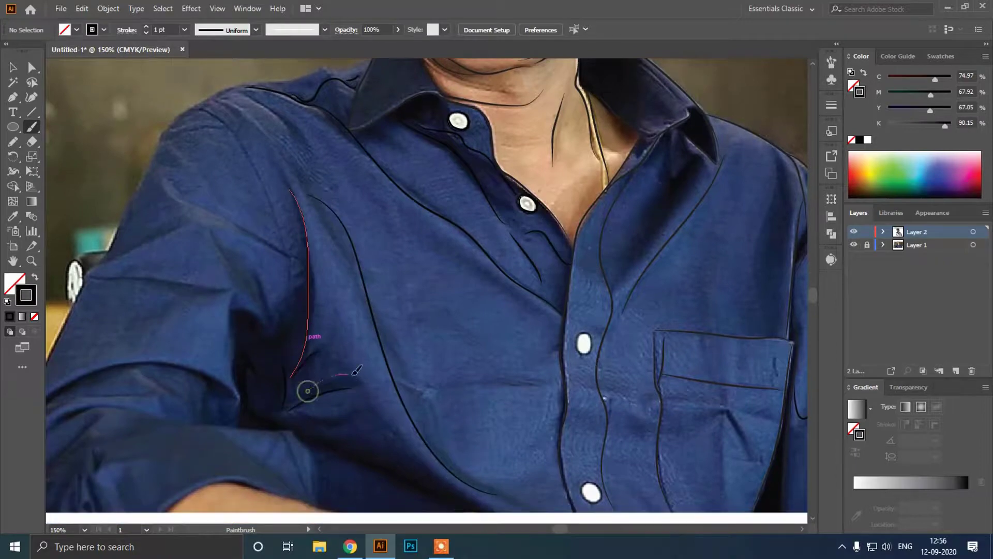
left_click_drag(294, 417, 356, 417)
Trace the left-hand armhole seam with its adjoining sleeve fold and the short creases on the shoulder
left_click_drag(280, 318, 271, 336)
left_click_drag(244, 233, 295, 250)
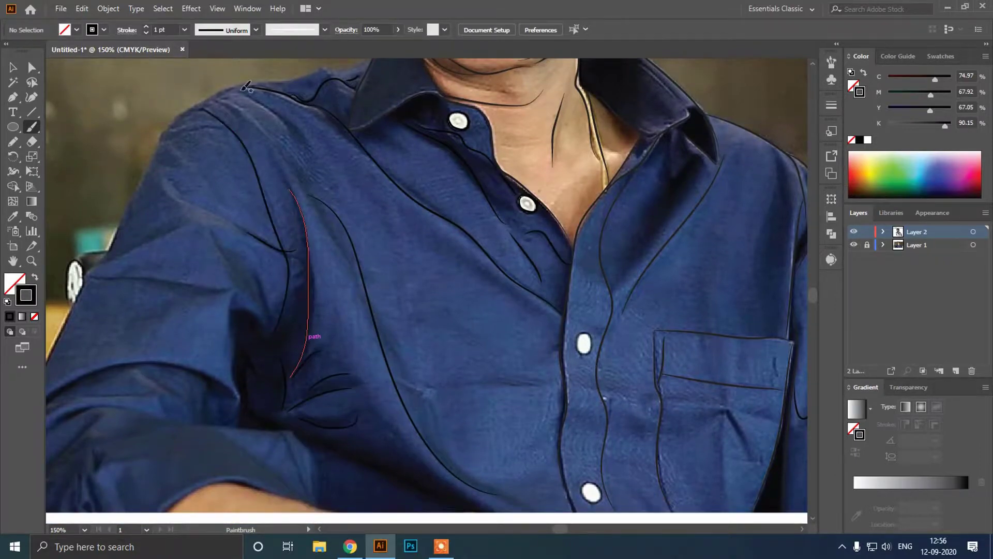
scroll(219, 103, "up", 1)
left_click_drag(218, 99, 286, 152)
left_click_drag(250, 89, 292, 142)
Trace the outer contour of the left-hand shoulder from the collar and continue it down the sleeve's outer edge
scroll(269, 139, "up", 3)
left_click_drag(207, 168, 264, 145)
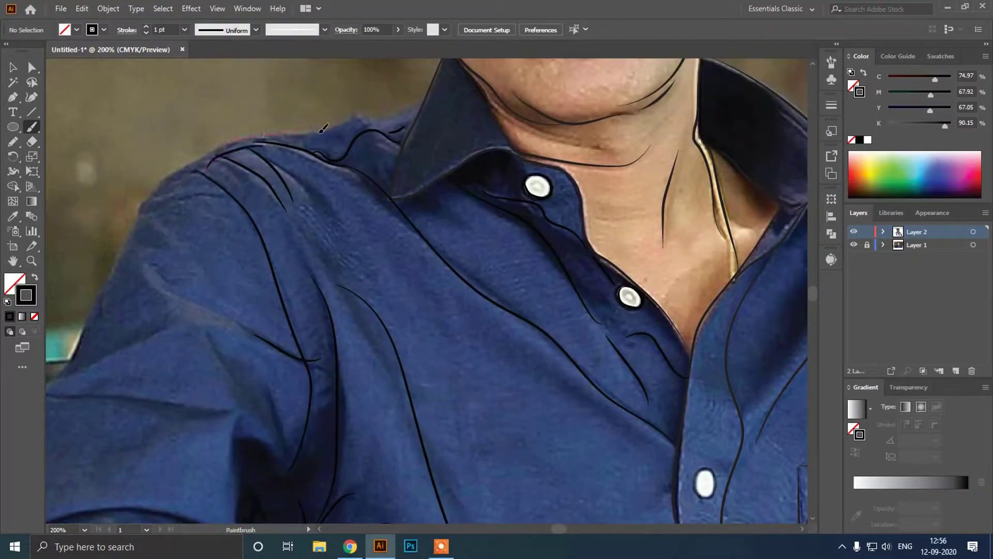
left_click_drag(320, 132, 368, 123)
left_click_drag(368, 123, 420, 108)
mouse_move(125, 296)
left_mouse_down()
mouse_move(228, 208)
mouse_move(263, 196)
left_mouse_up()
scroll(263, 197, "down", 1)
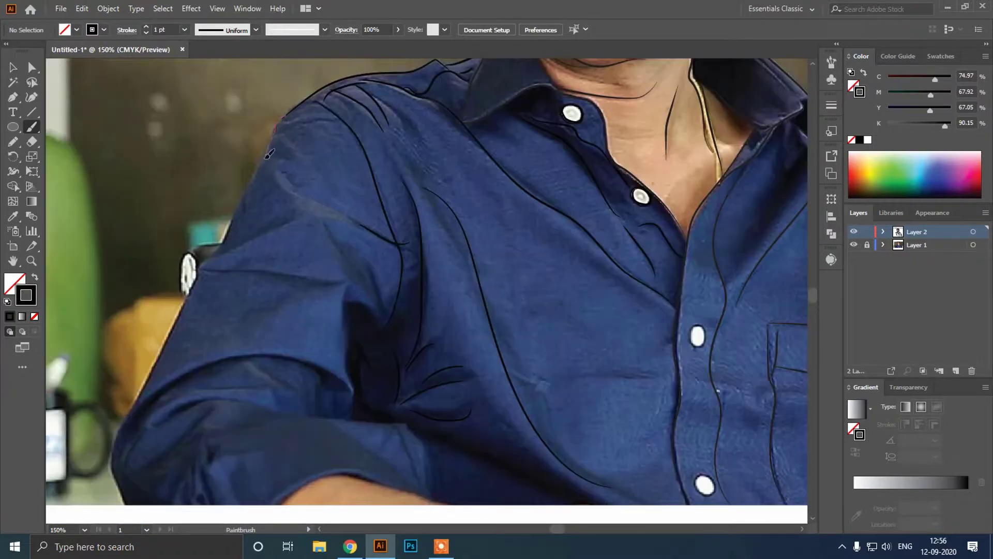
left_click_drag(197, 274, 196, 275)
Trace the crosswise and diagonal folds on the left-hand upper sleeve
left_click_drag(197, 273, 347, 273)
left_click_drag(205, 260, 304, 216)
left_click_drag(322, 215, 372, 304)
left_click_drag(370, 268, 382, 320)
scroll(367, 330, "left", 1)
scroll(311, 166, "down", 3)
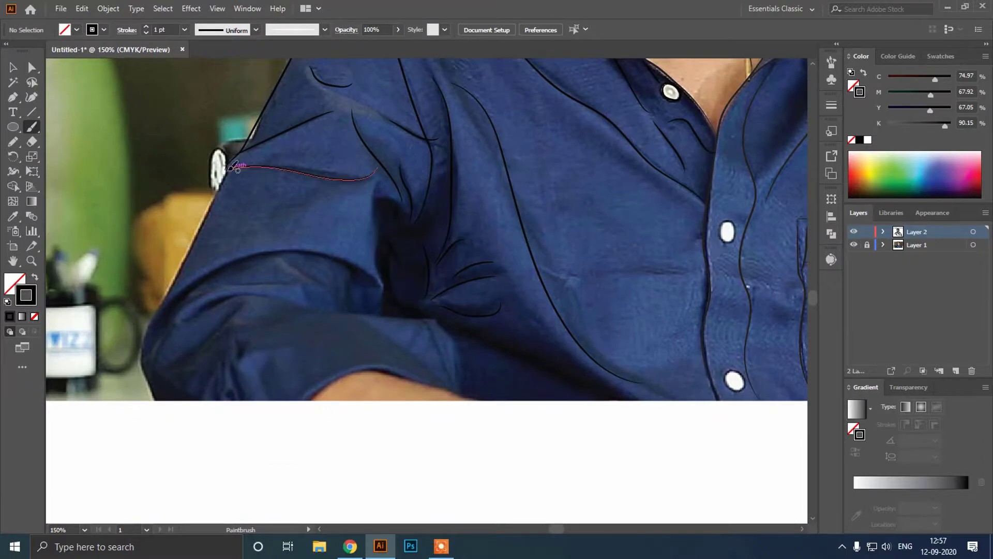
Trace the curved folds around the left-hand elbow and lower sleeve
mouse_move(169, 304)
left_mouse_down()
mouse_move(357, 267)
mouse_move(382, 286)
left_mouse_up()
mouse_move(313, 307)
left_mouse_down()
mouse_move(208, 303)
mouse_move(182, 323)
mouse_move(178, 361)
mouse_move(177, 331)
left_mouse_up()
mouse_move(231, 338)
left_mouse_down()
mouse_move(253, 336)
mouse_move(196, 384)
left_mouse_up()
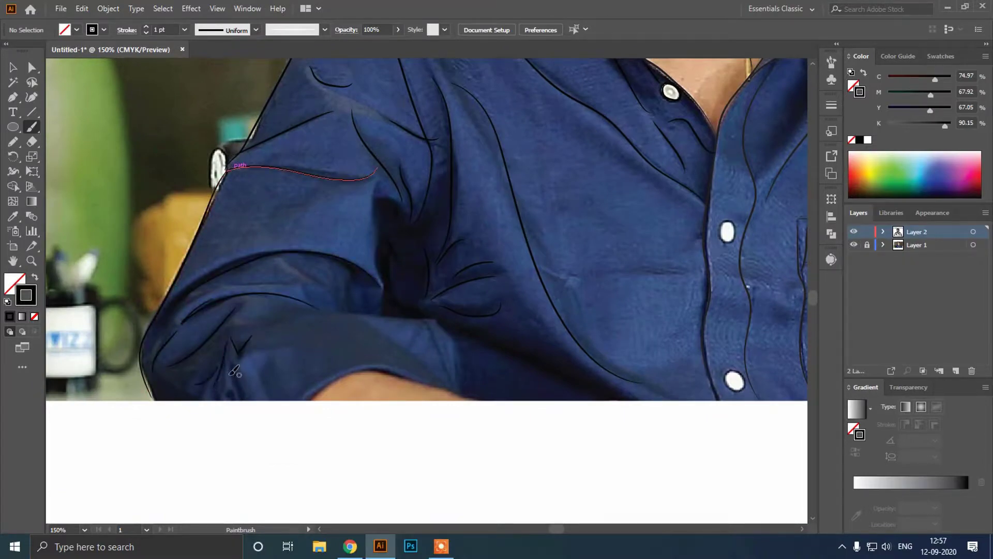
Trace the left-hand cuff creases and the shirt folds along the lower torso
scroll(301, 309, "down", 1)
scroll(424, 317, "up", 1)
mouse_move(265, 309)
left_mouse_down()
mouse_move(321, 311)
mouse_move(397, 386)
mouse_move(336, 351)
left_mouse_up()
left_click_drag(314, 328, 345, 347)
left_click_drag(569, 394, 469, 300)
left_click_drag(595, 350, 461, 334)
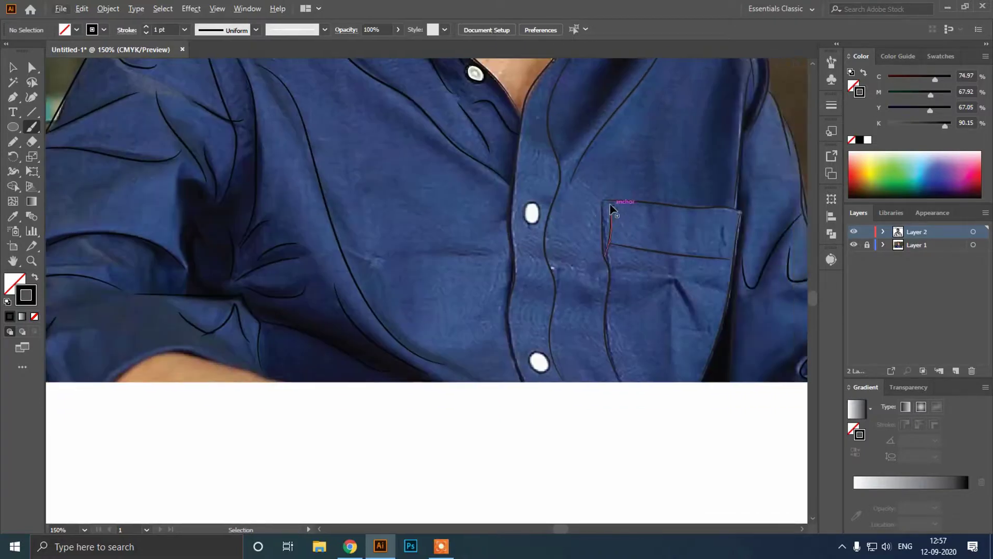
Outline the two lower placket buttons with the Paintbrush, undoing one stroke along the way
scroll(536, 204, "up", 1)
mouse_move(539, 202)
left_mouse_down()
mouse_move(522, 212)
mouse_move(532, 200)
left_mouse_up()
scroll(517, 206, "up", 1)
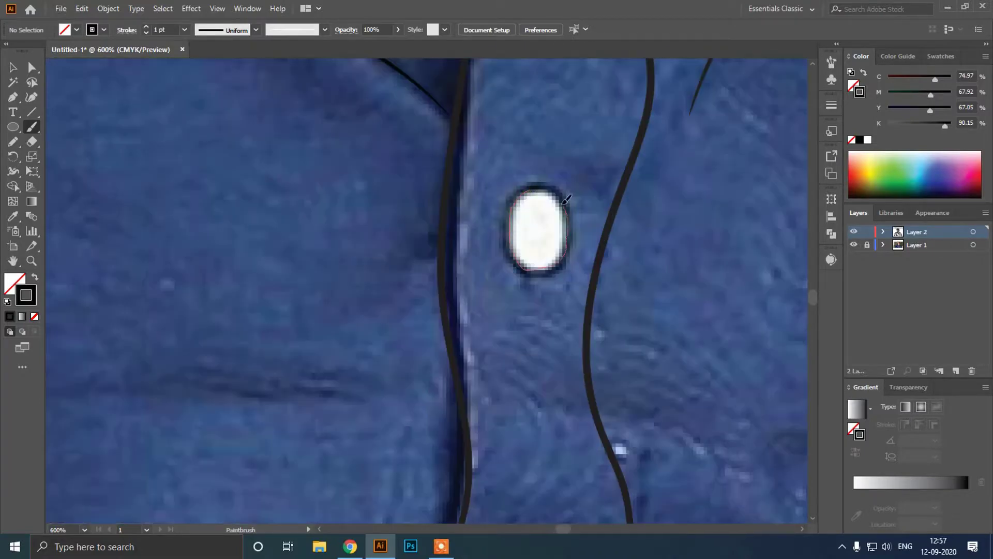
scroll(540, 290, "down", 1)
scroll(545, 397, "up", 1)
scroll(507, 333, "down", 2)
key("ctrl+z")
left_click_drag(530, 359, 544, 403)
scroll(483, 269, "up", 1)
scroll(564, 349, "down", 1)
scroll(560, 350, "up", 1)
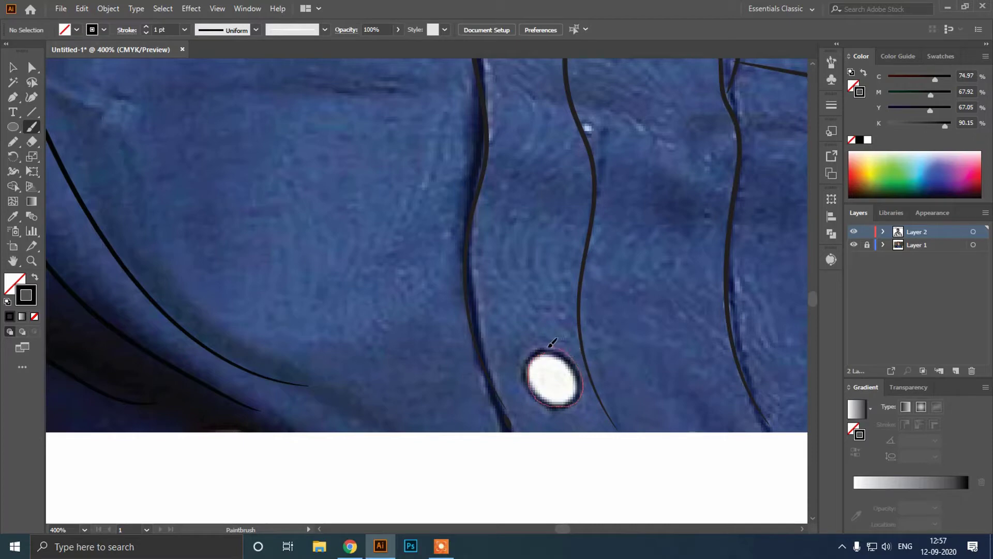
left_click_drag(535, 353, 536, 352)
scroll(507, 336, "down", 1)
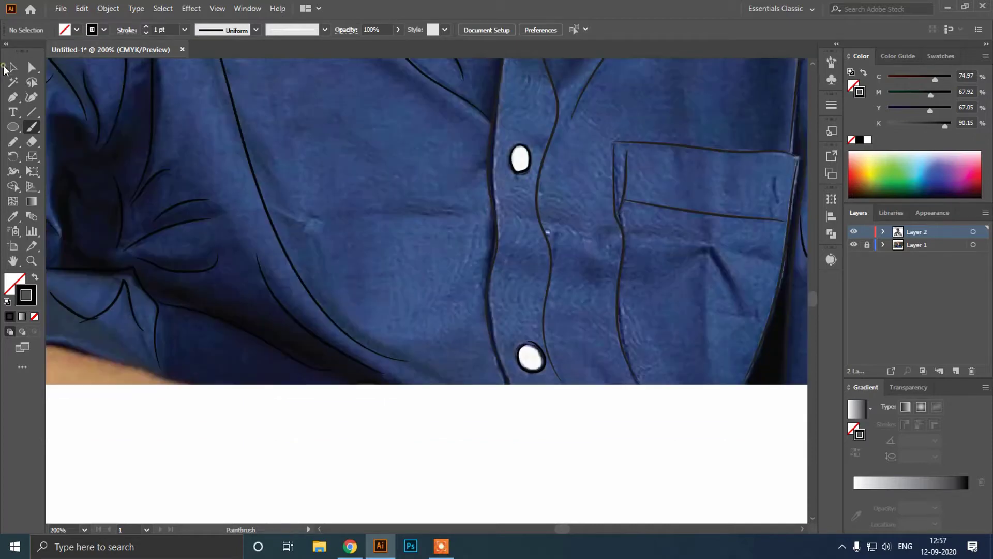
Switch to the Selection tool and hide the photo on Layer 1 to show only the traced line art
left_click(9, 66)
scroll(355, 142, "down", 2)
scroll(364, 162, "up", 2)
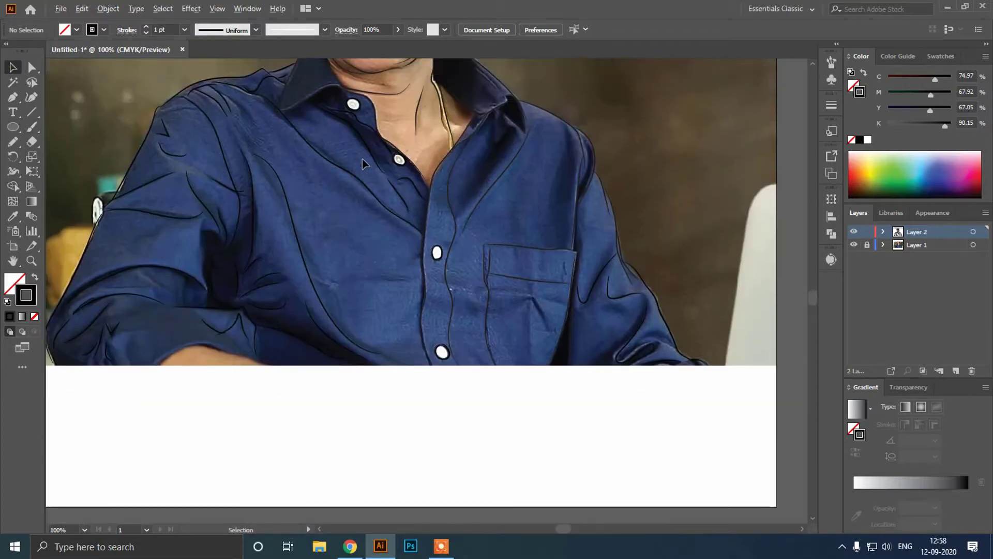
scroll(364, 162, "down", 1)
scroll(364, 162, "up", 3)
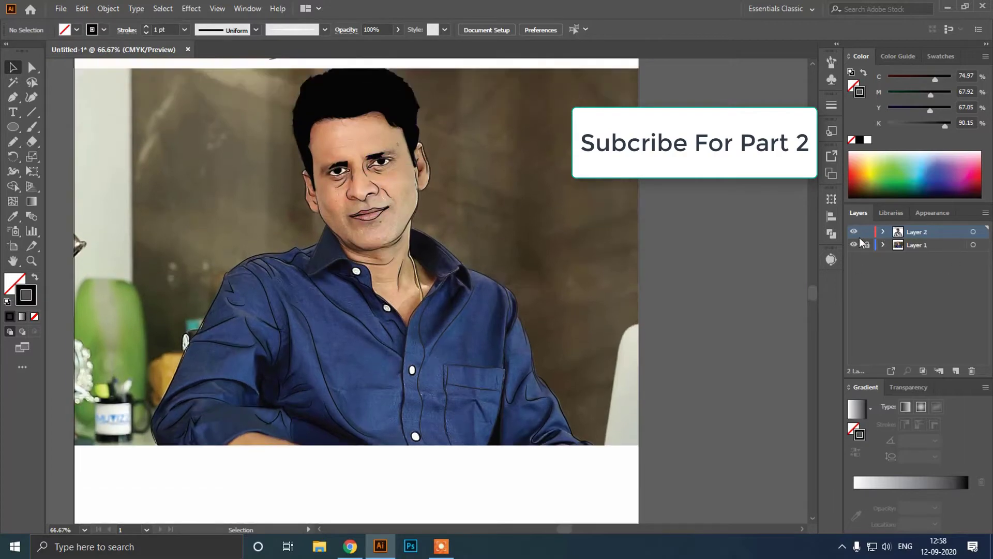
left_click(854, 245)
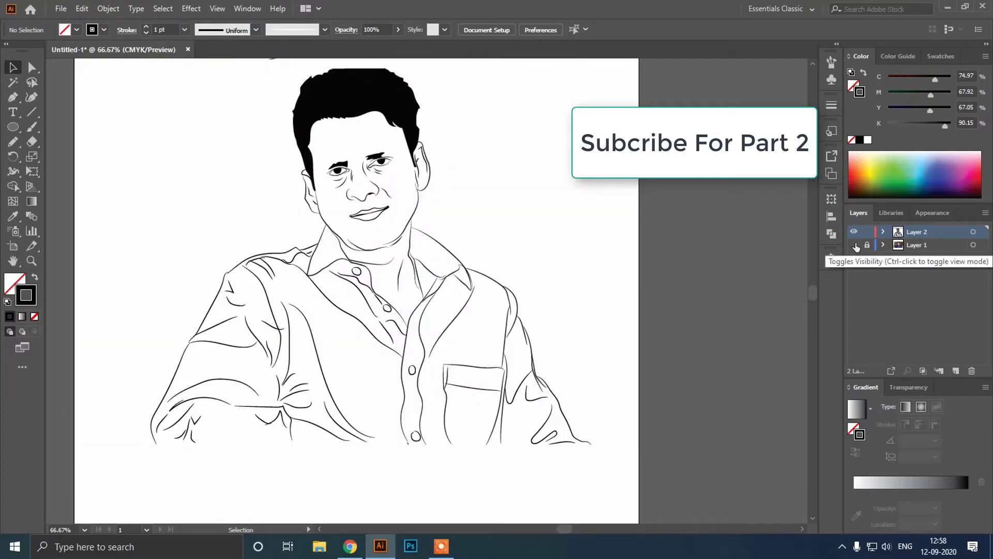